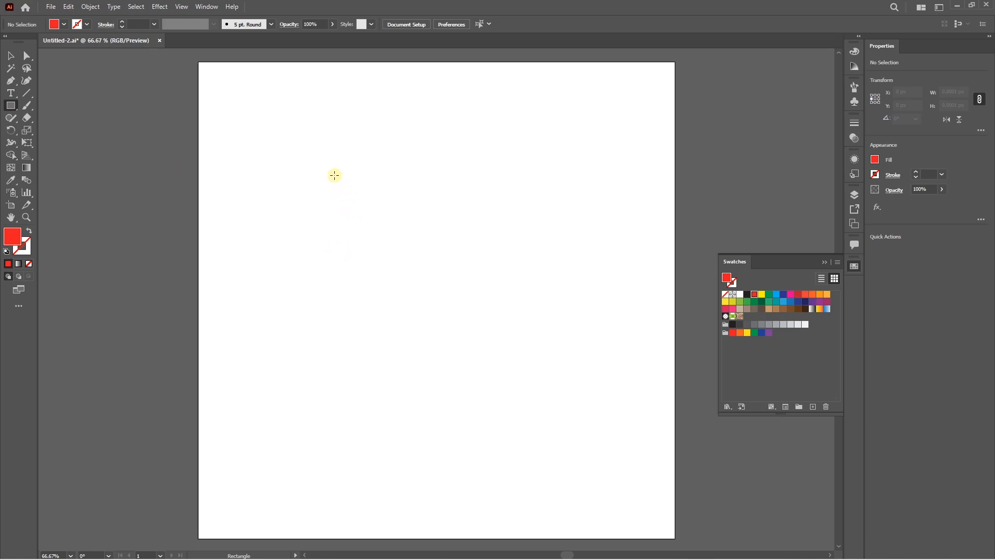
Step: Apply a Multiply drop shadow with 75% opacity, 7 px offsets and 5 px blur to the red square
click(159, 7)
mouse_move(233, 124)
click(303, 125)
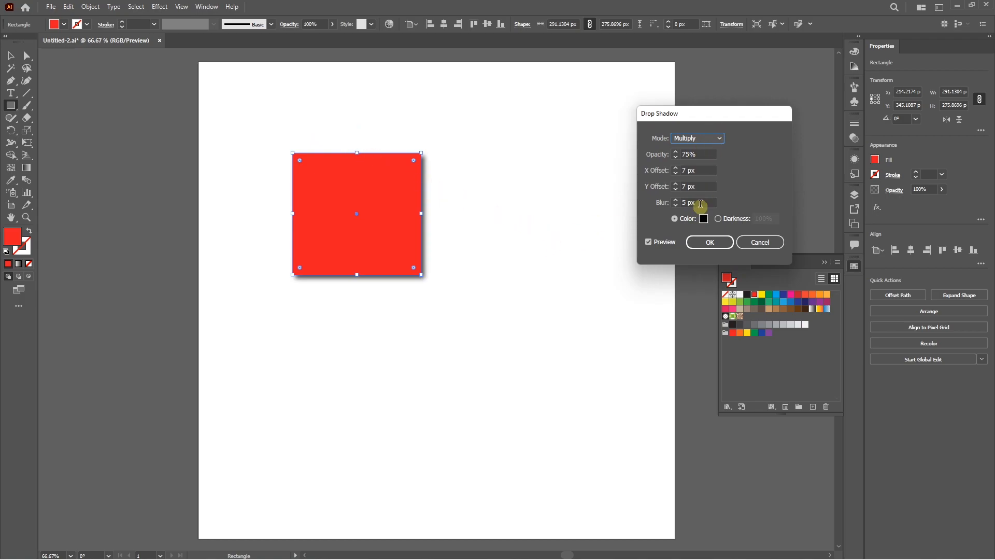
click(705, 242)
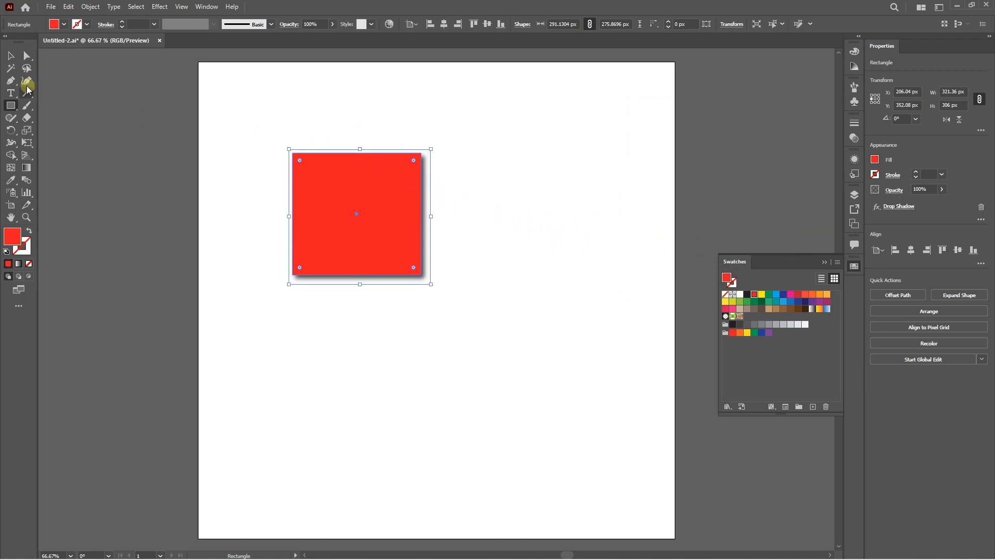
click(498, 258)
Step: Draw a rectangle about 290 × 276 px beside the red square and make it a red outline with a 5 pt stroke
key(m)
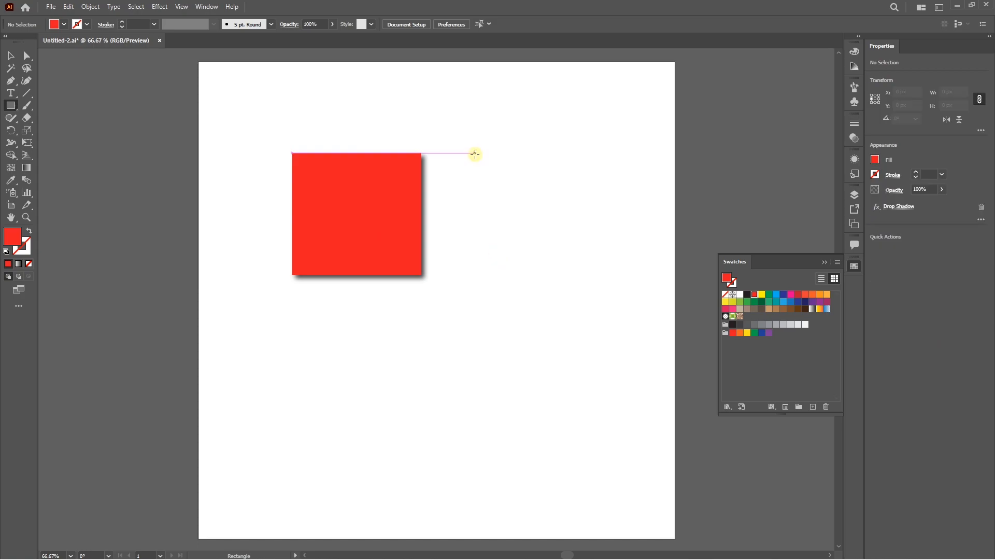
mouse_move(475, 154)
mouse_down()
mouse_move(548, 259)
mouse_move(591, 280)
mouse_move(603, 274)
mouse_up()
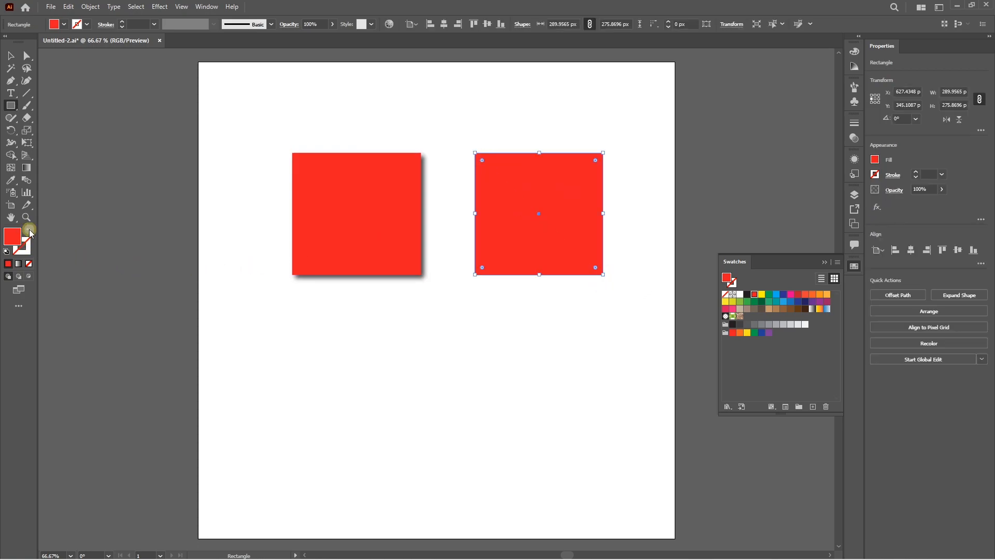
click(29, 232)
key(v)
click(916, 171)
click(917, 171)
click(916, 171)
click(916, 172)
Step: Duplicate both squares directly below the originals and scale the copies down proportionally, the outlined one to about 60 × 57 px
drag(538, 301, 404, 394)
key(ctrl+shift+a)
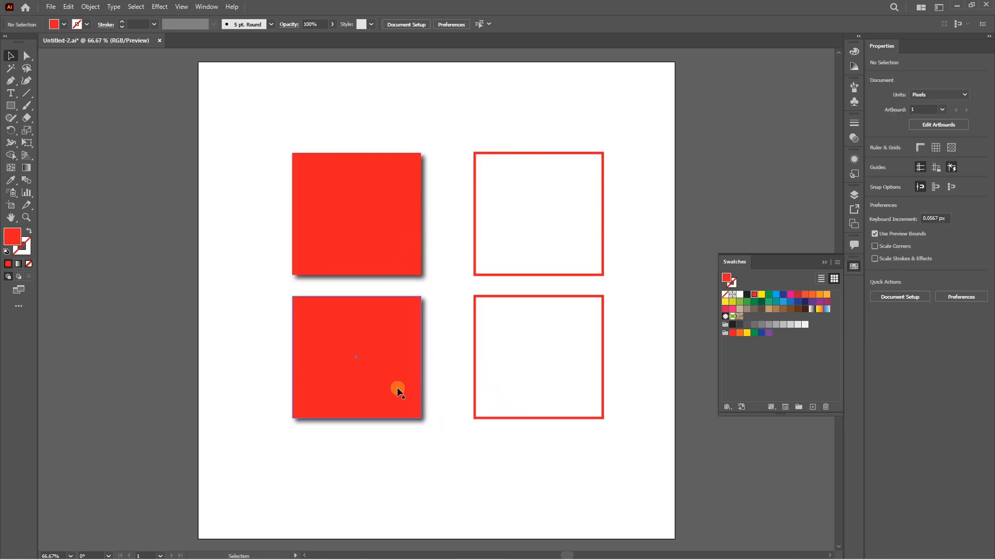
click(396, 387)
drag(431, 427, 330, 327)
click(386, 349)
click(476, 358)
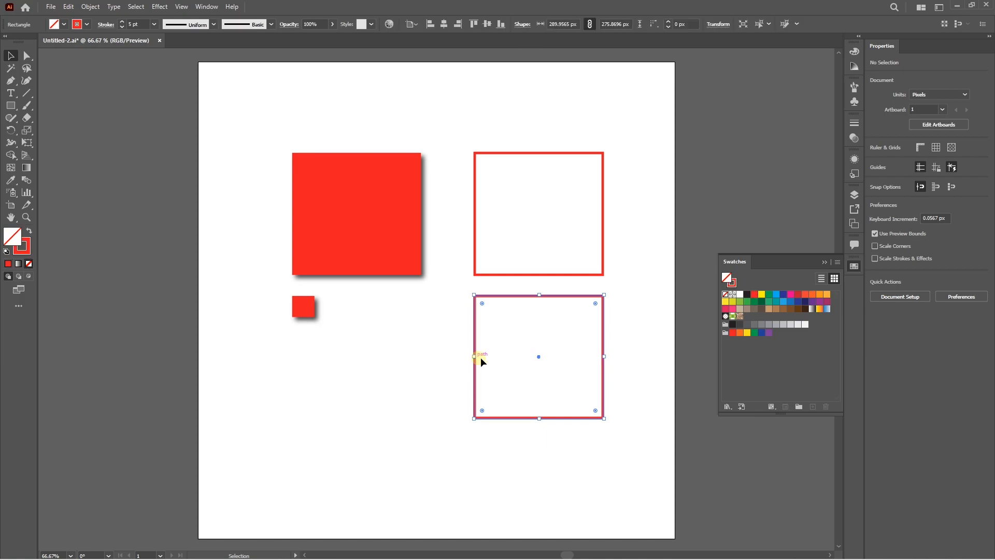
drag(605, 418, 500, 329)
Step: Move the two small copies between the large squares and compare the stroke weights of the outlined ones
drag(310, 307, 454, 223)
key(ctrl+plus)
click(503, 314)
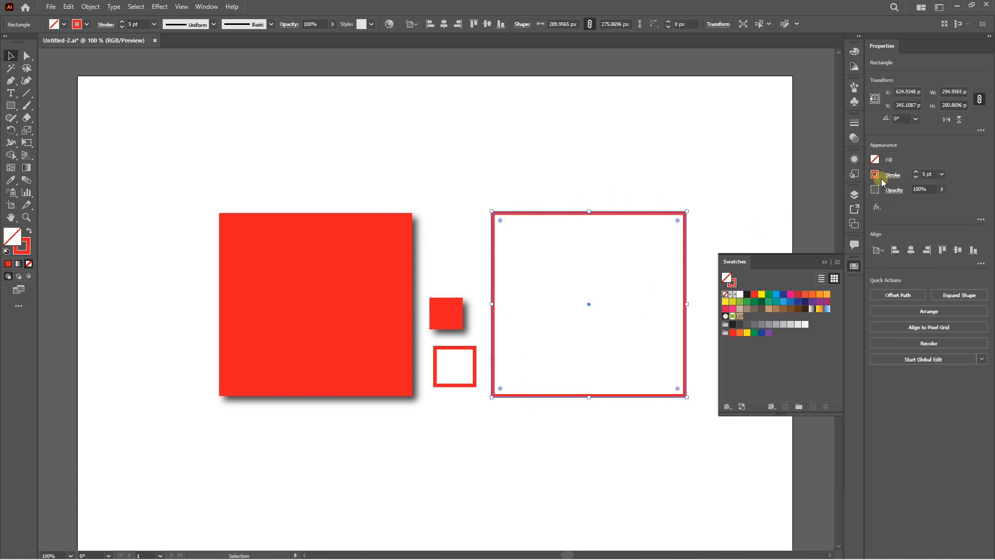
click(463, 347)
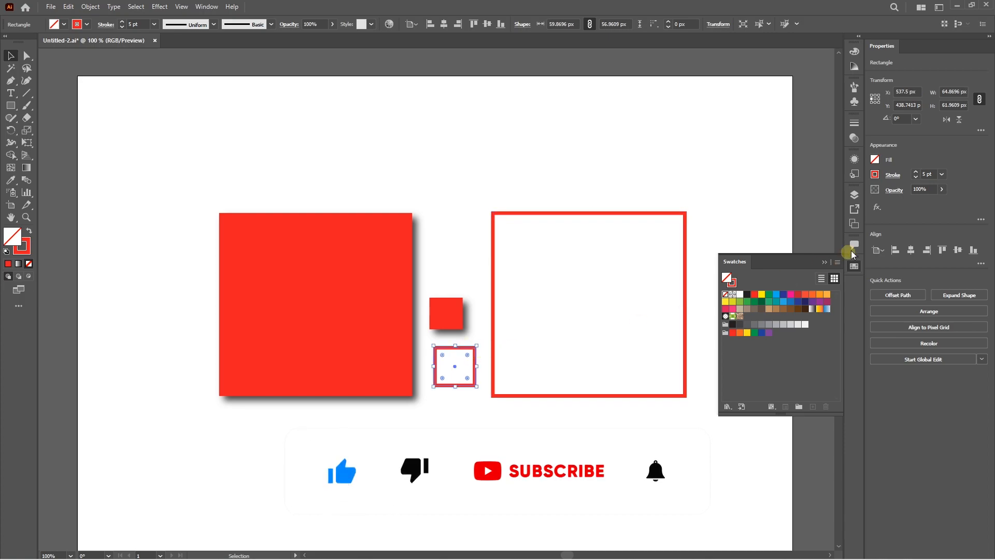
click(442, 425)
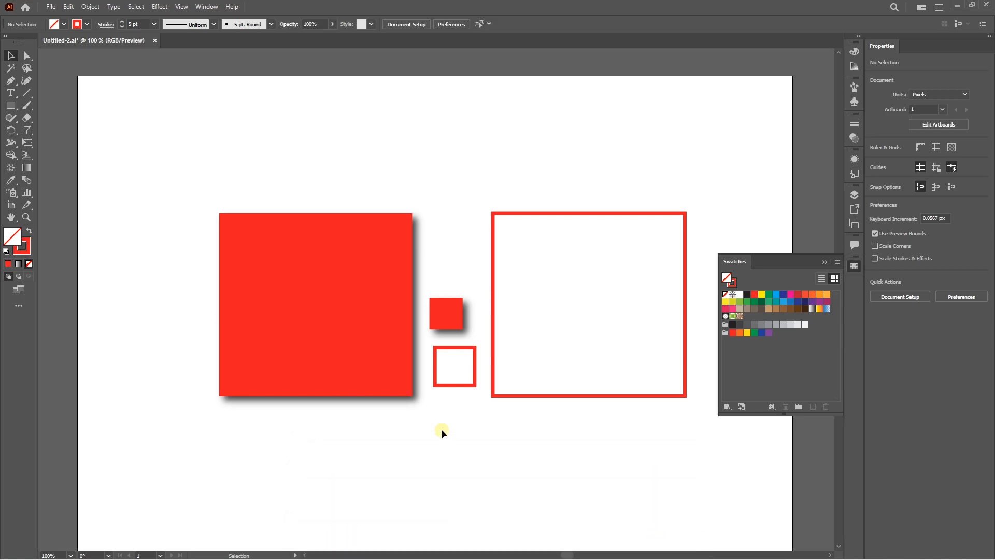
Step: Enable Scale Strokes & Effects in the General preferences
key(ctrl+k)
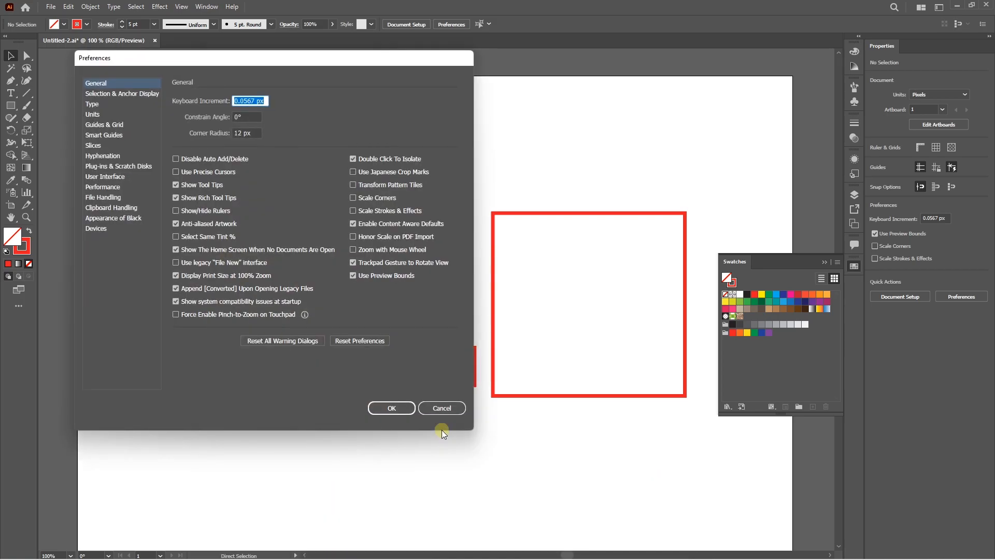
click(105, 83)
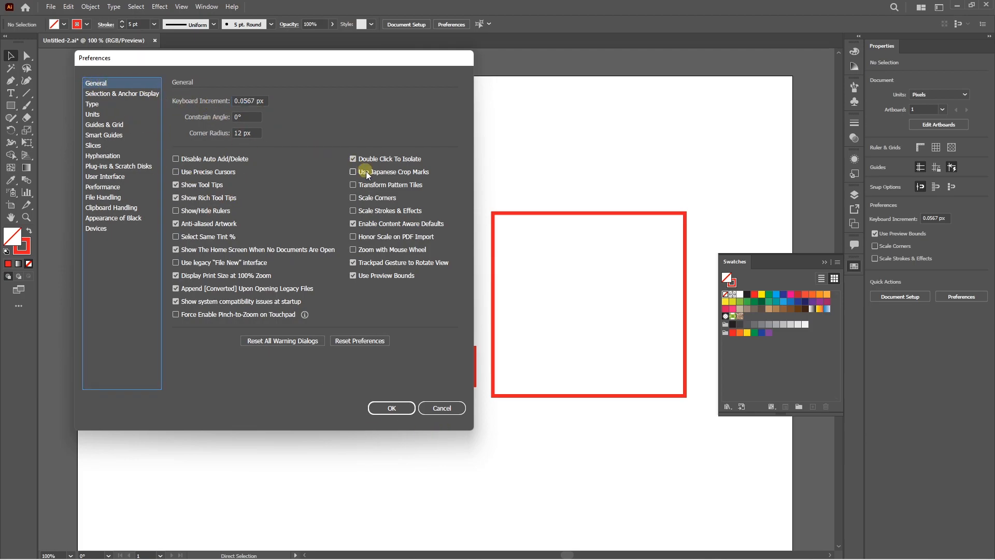
click(353, 210)
click(391, 408)
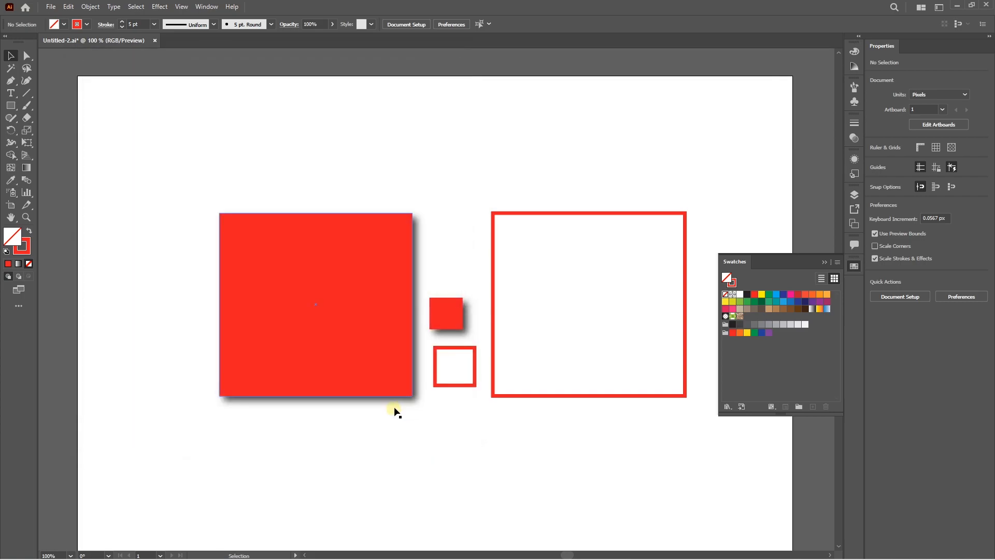
Step: Scale the large outlined square down proportionally to about 92 × 88 px and inspect its stroke
click(493, 354)
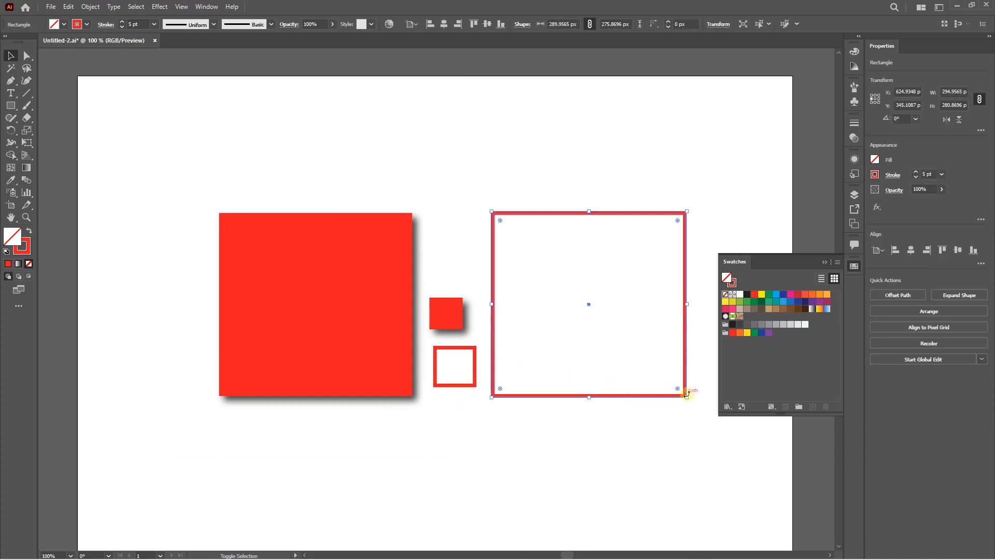
drag(685, 395, 539, 256)
scroll(528, 251, up, 2)
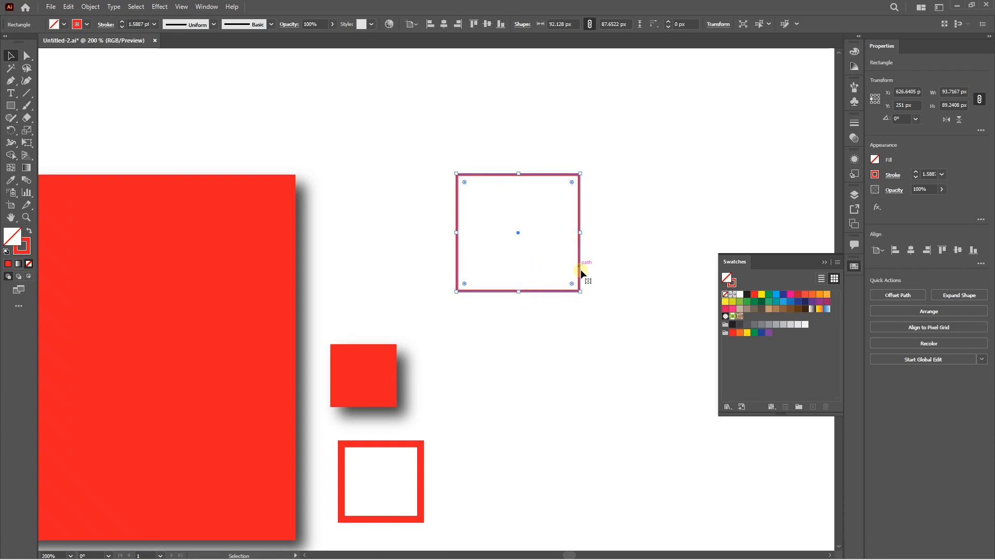
scroll(612, 304, down, 2)
Step: Scale the large shadowed red square down proportionally to less than half its size and inspect its drop shadow
click(433, 366)
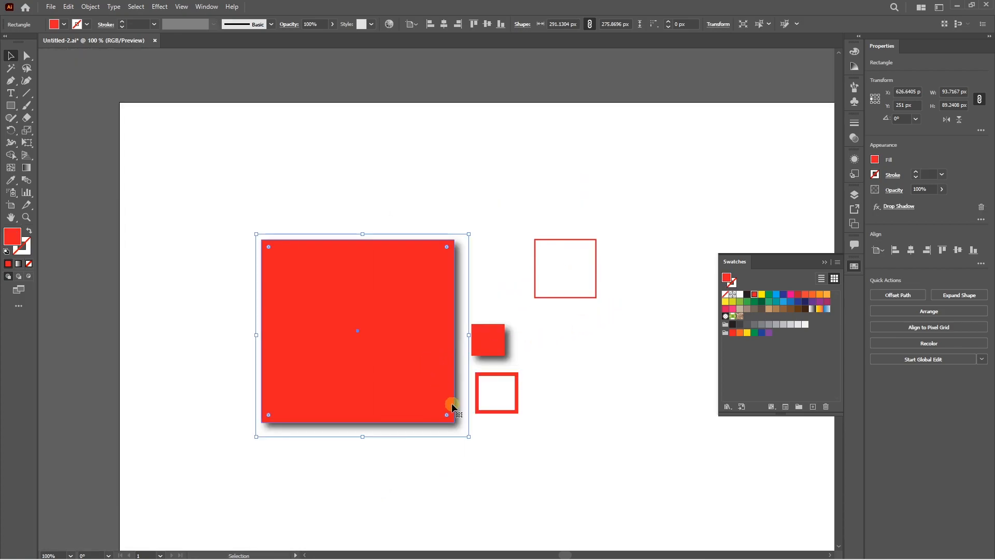
drag(468, 436, 351, 324)
click(334, 337)
scroll(321, 318, up, 3)
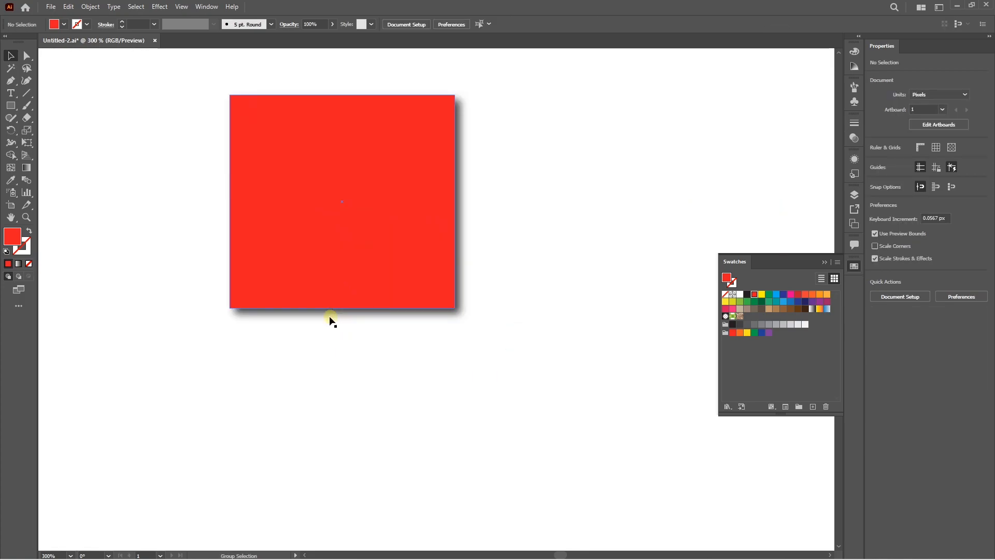
scroll(301, 404, down, 3)
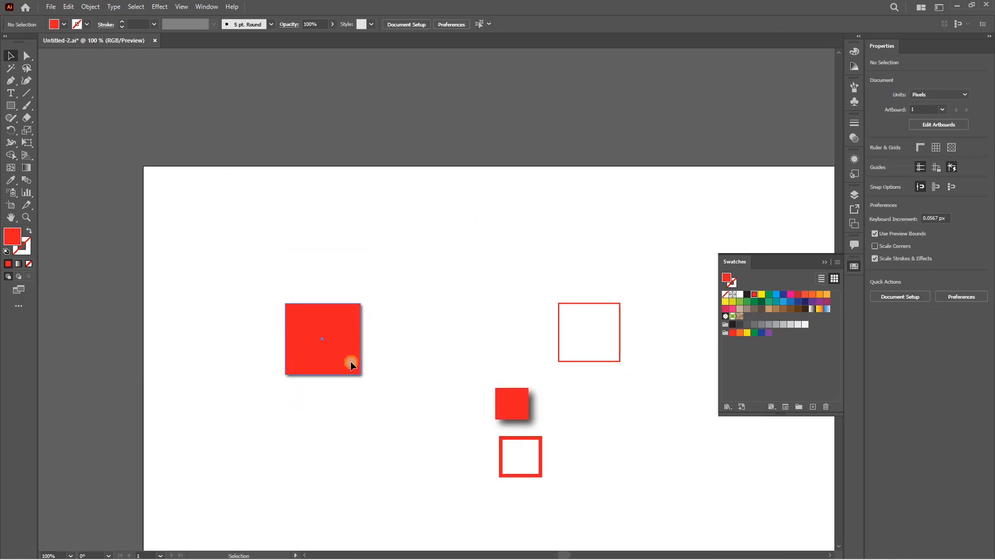
click(350, 360)
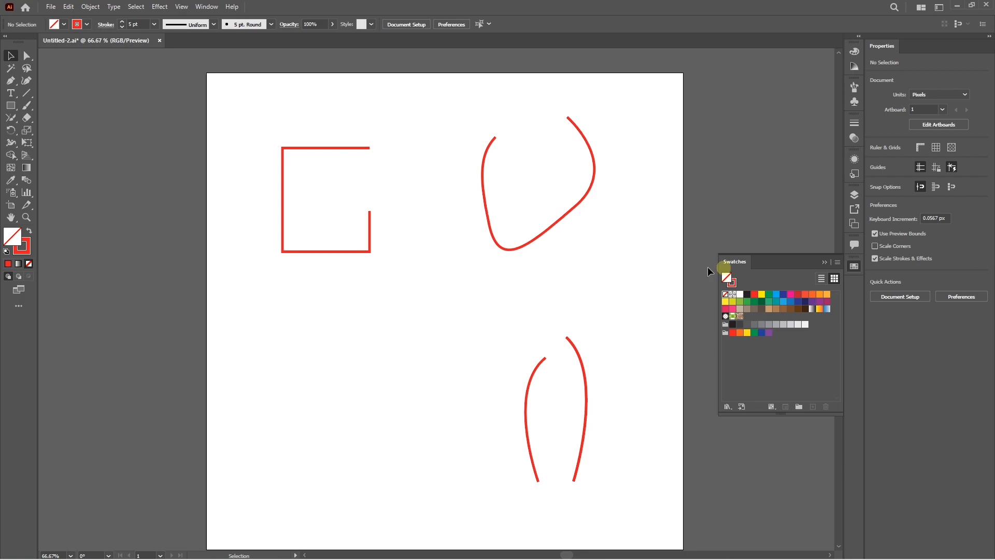
Step: Join the open ends of the incomplete rectangle to close its path
click(345, 251)
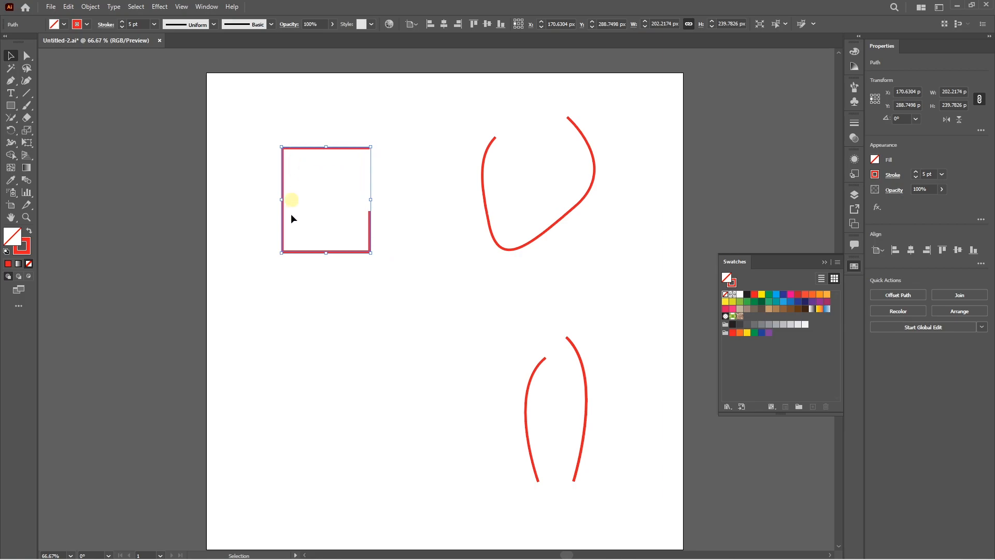
click(389, 227)
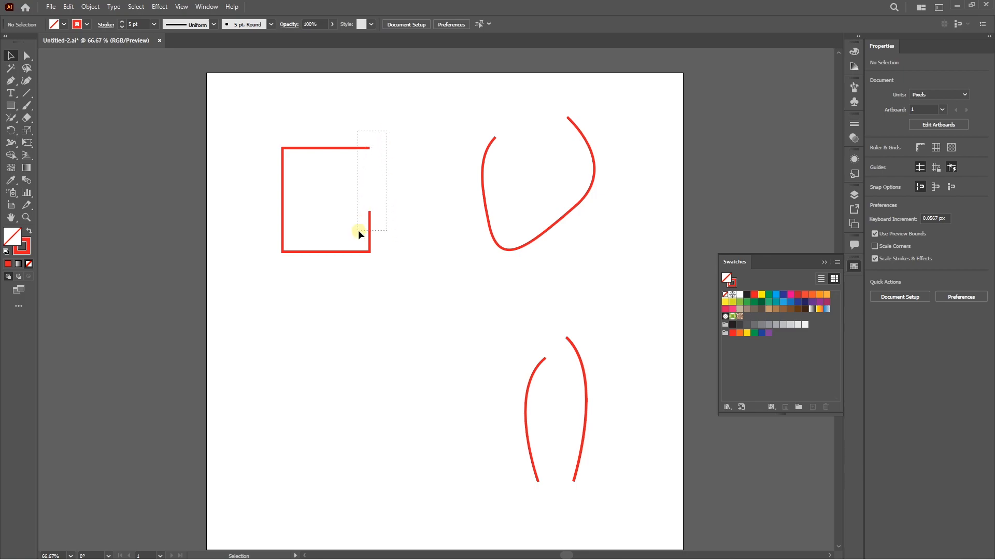
drag(358, 229, 360, 230)
click(386, 220)
click(369, 234)
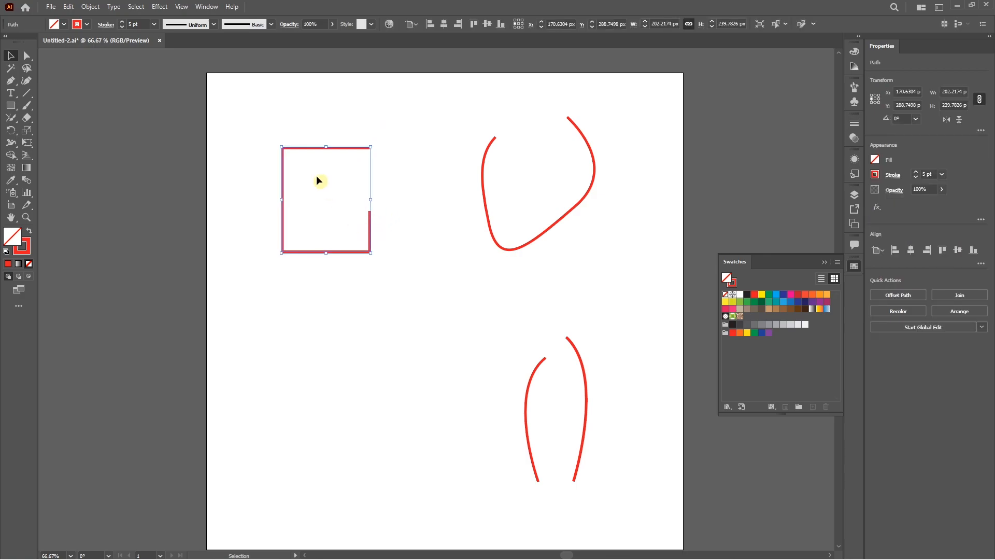
click(90, 7)
mouse_move(111, 258)
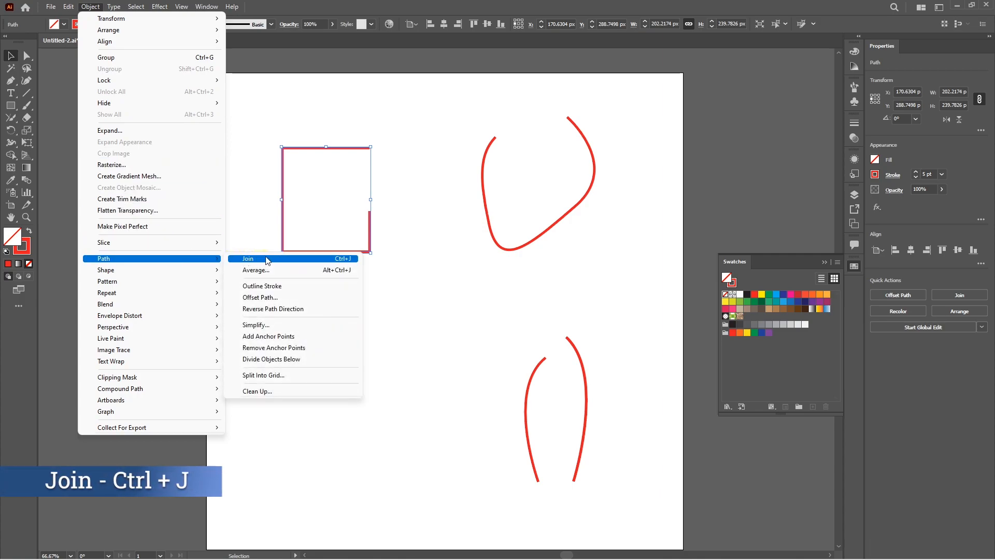
click(281, 258)
click(377, 209)
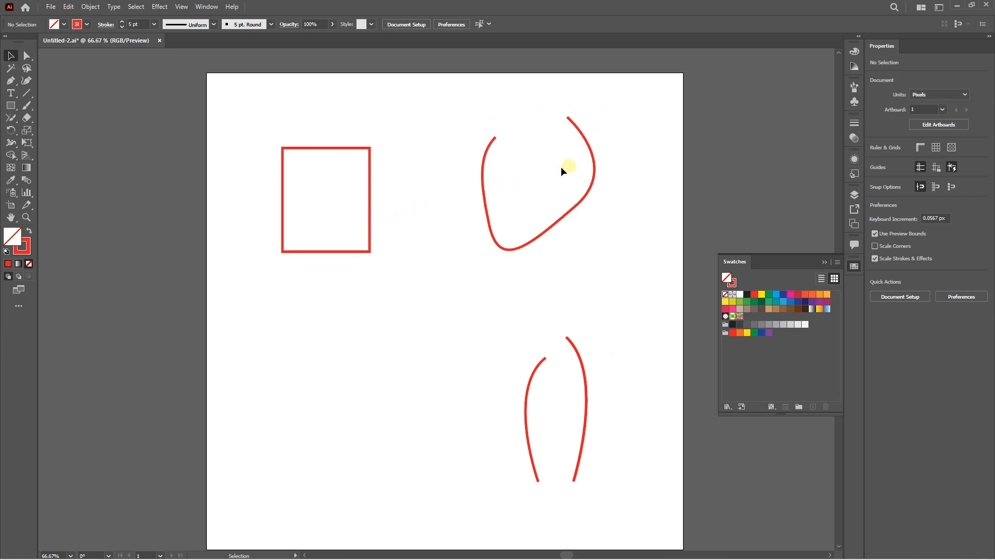
Step: Join the two endpoints of the open curved path beside the rectangle
drag(452, 181, 530, 213)
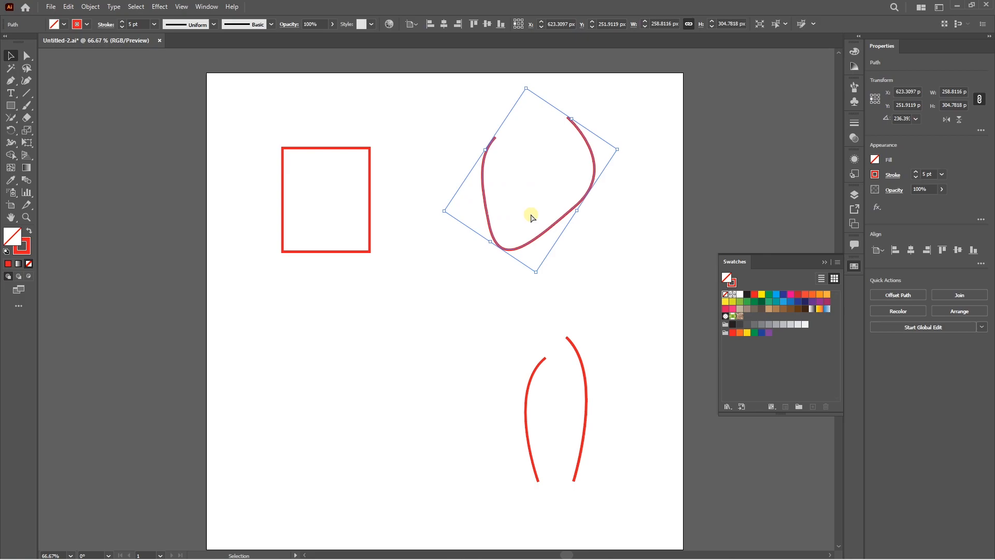
key(ctrl+j)
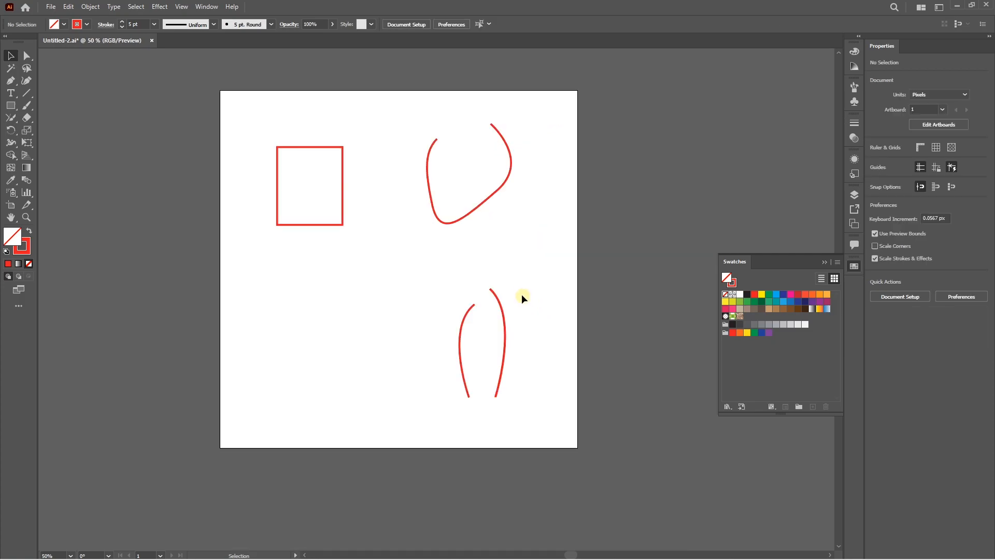
Step: Average the upper endpoints of the two lower curves along the Horizontal axis, and undo it
key(a)
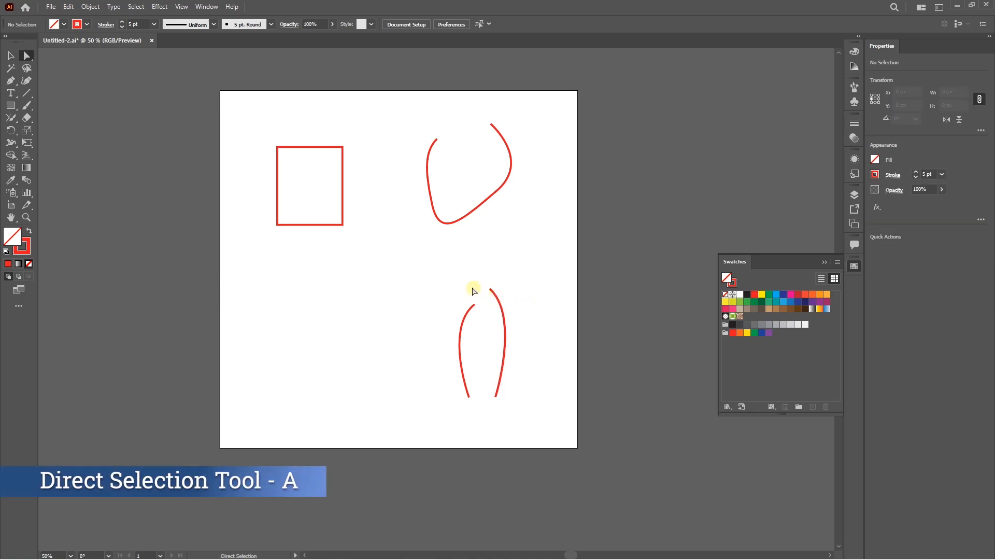
drag(462, 279, 506, 313)
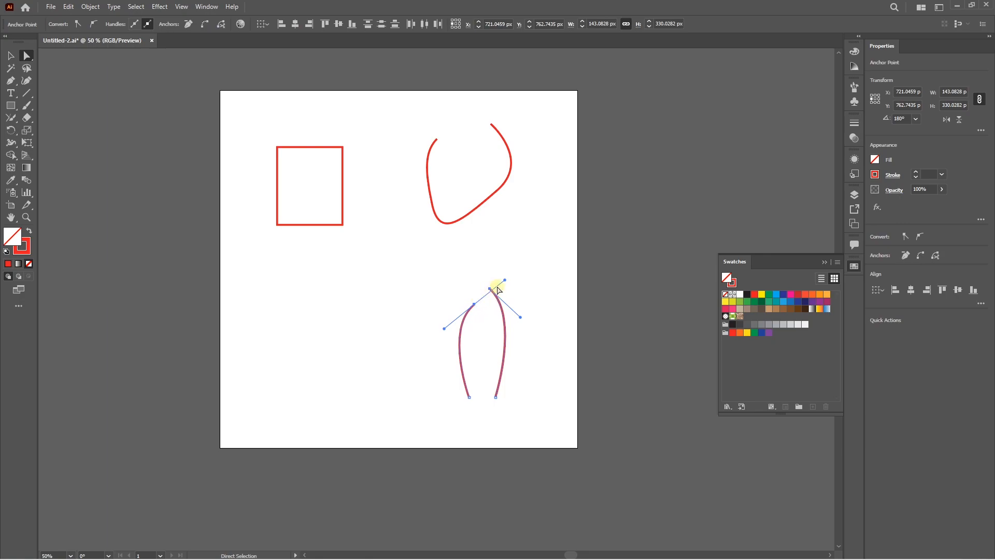
click(90, 6)
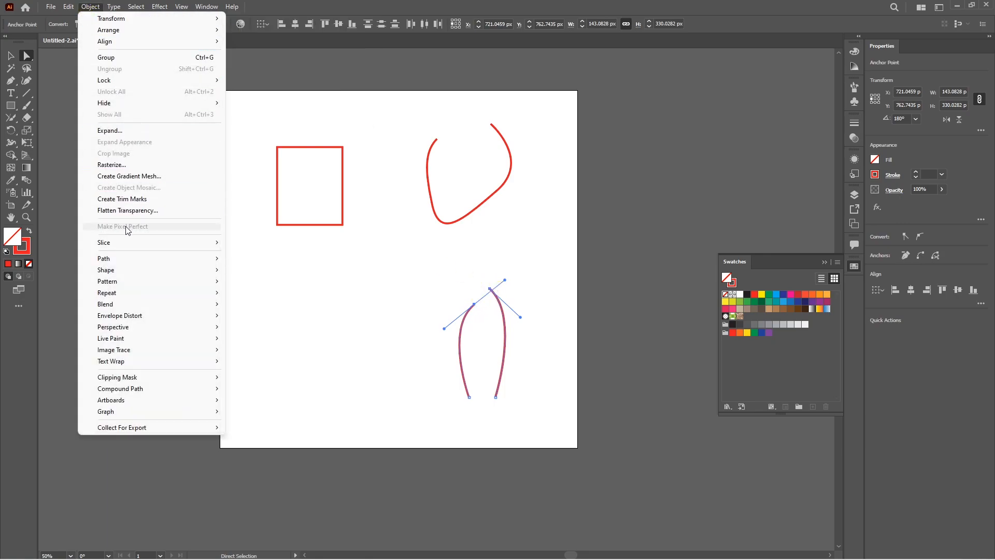
mouse_move(126, 258)
click(259, 270)
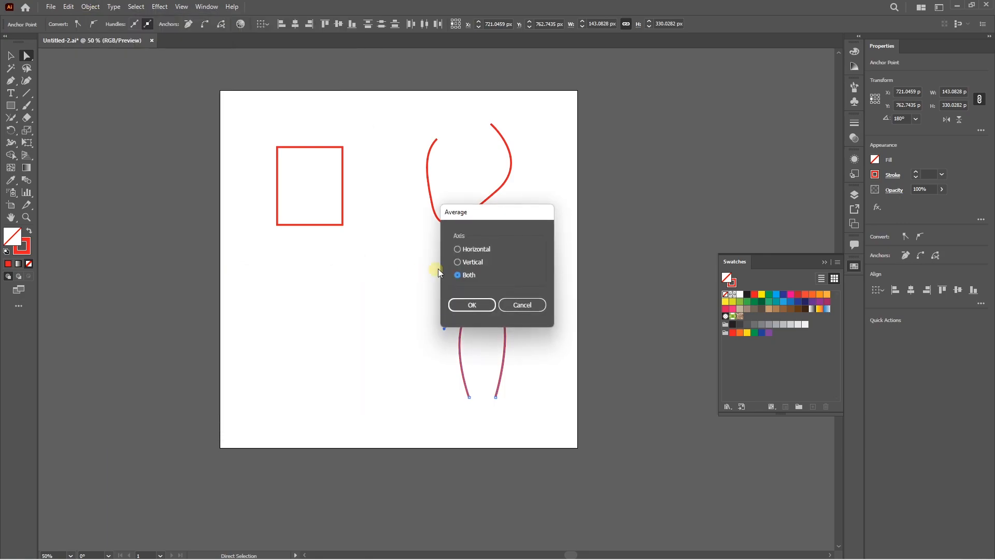
drag(493, 218, 571, 190)
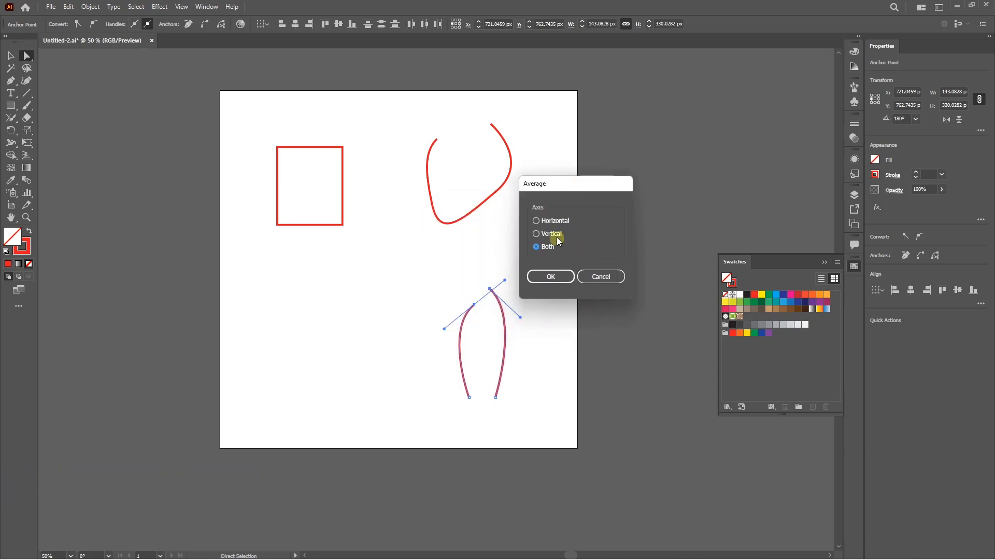
click(551, 222)
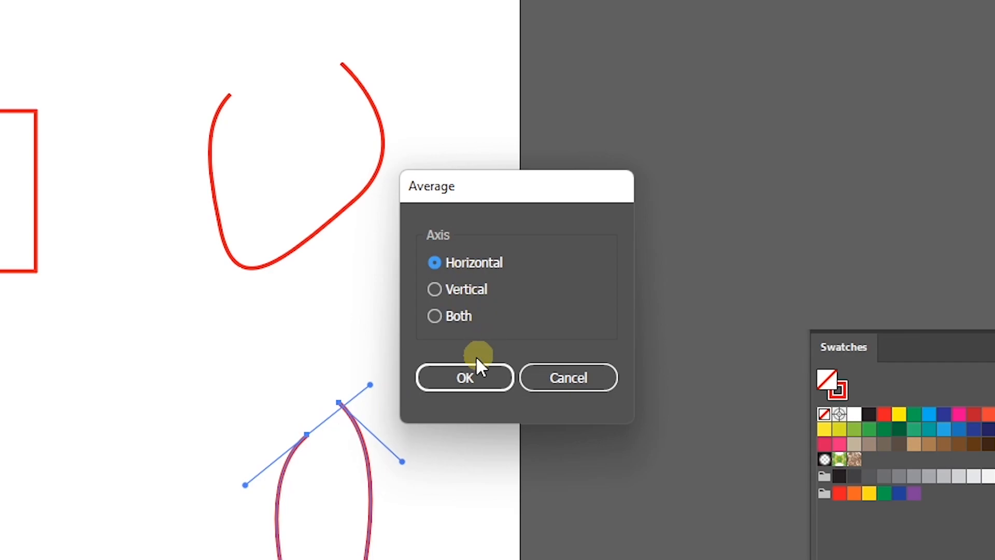
click(464, 378)
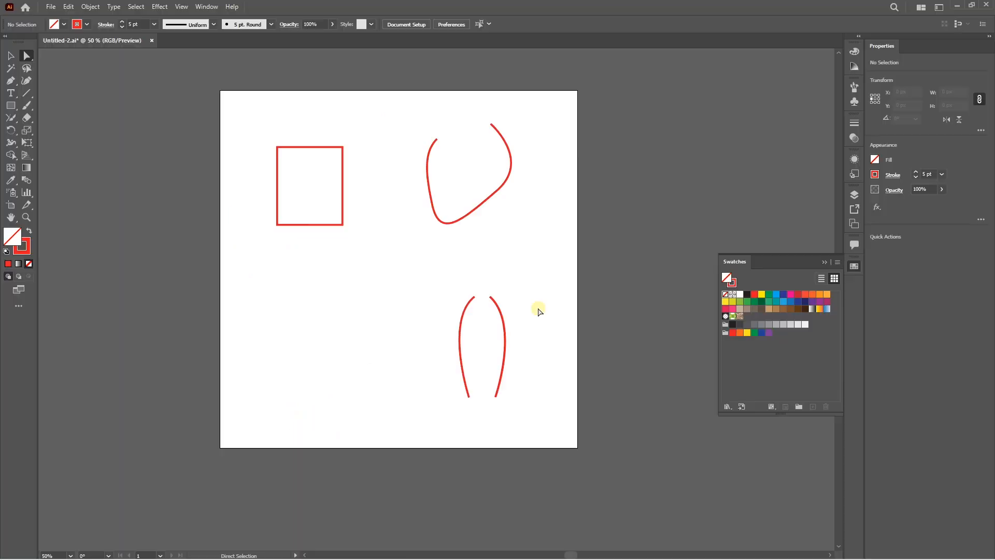
key(ctrl+z)
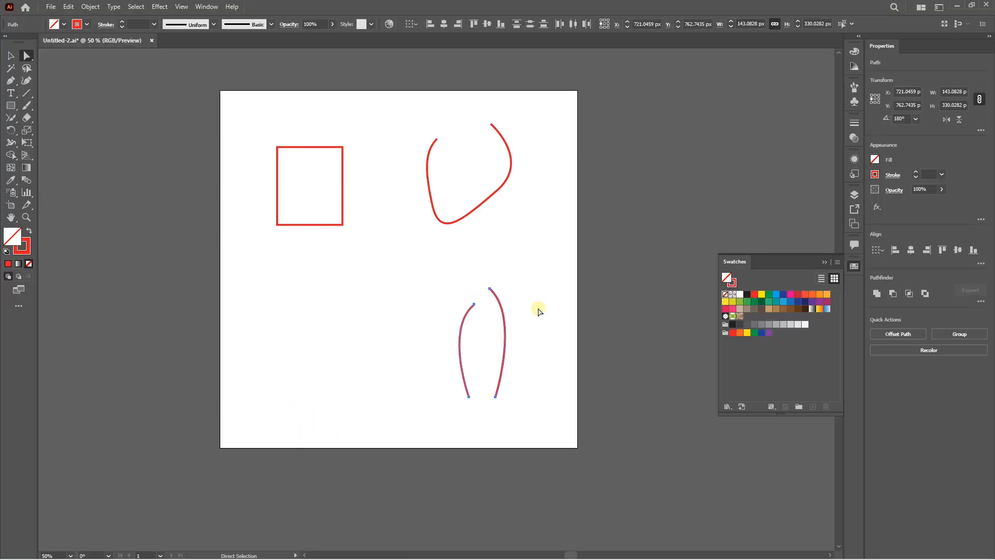
Step: Average the upper endpoints of the two lower curves along the Vertical axis
drag(444, 269, 510, 313)
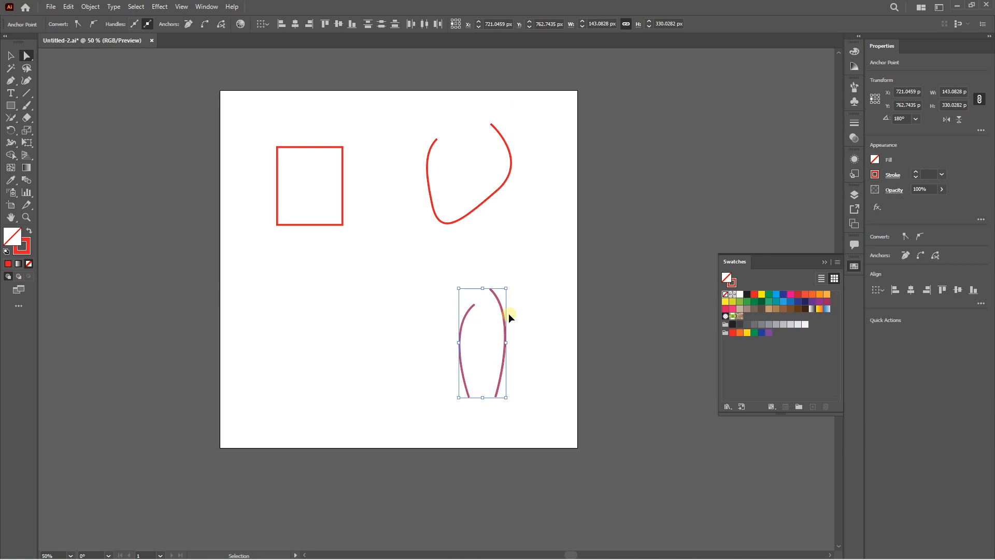
key(ctrl+alt+j)
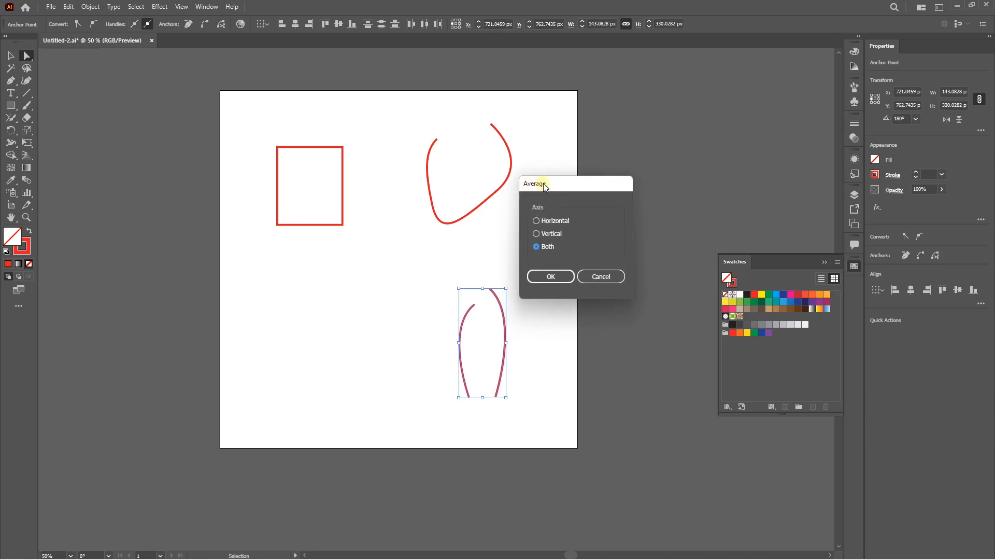
click(550, 276)
scroll(500, 297, up, 2)
click(465, 280)
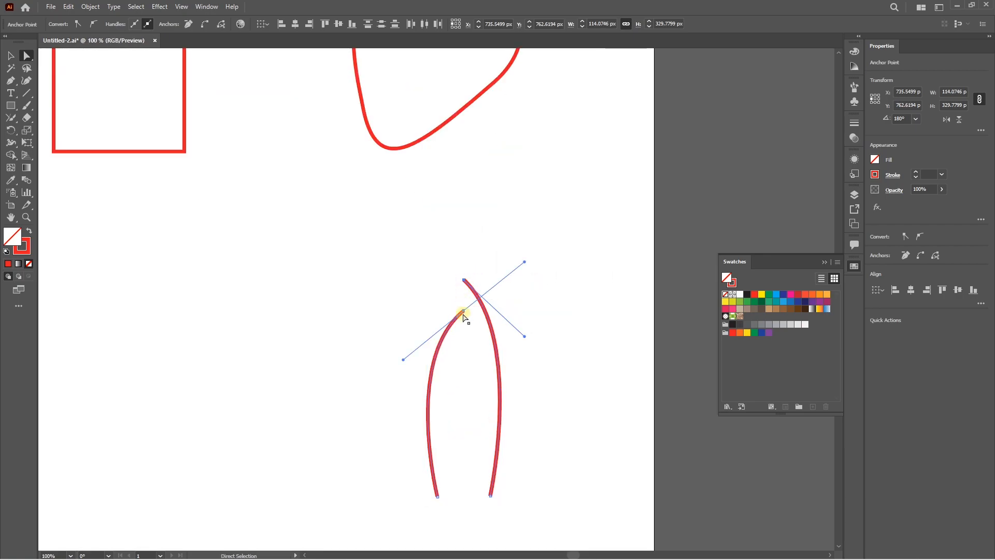
Step: Try joining the two vertically aligned upper endpoints of the lower curves, and undo the join
scroll(550, 311, down, 2)
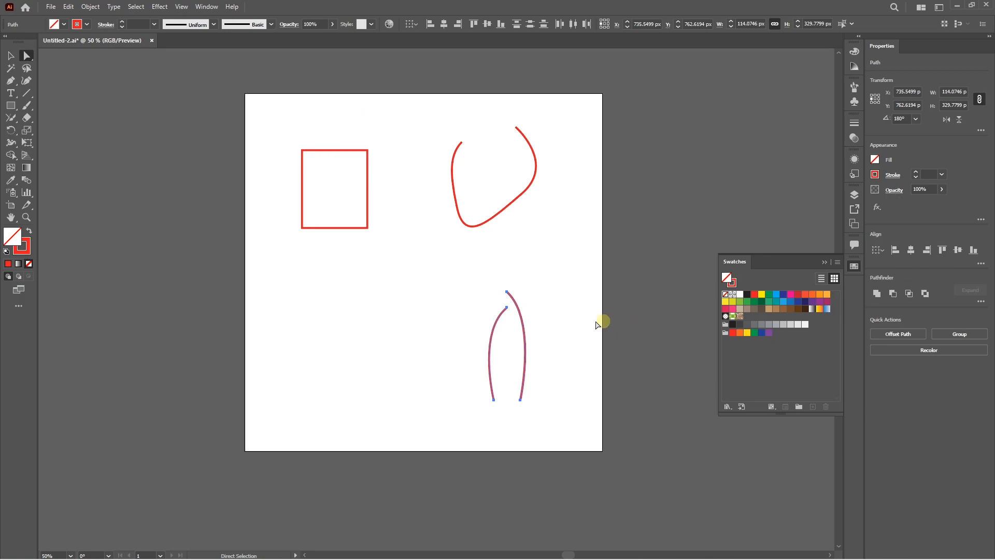
click(507, 309)
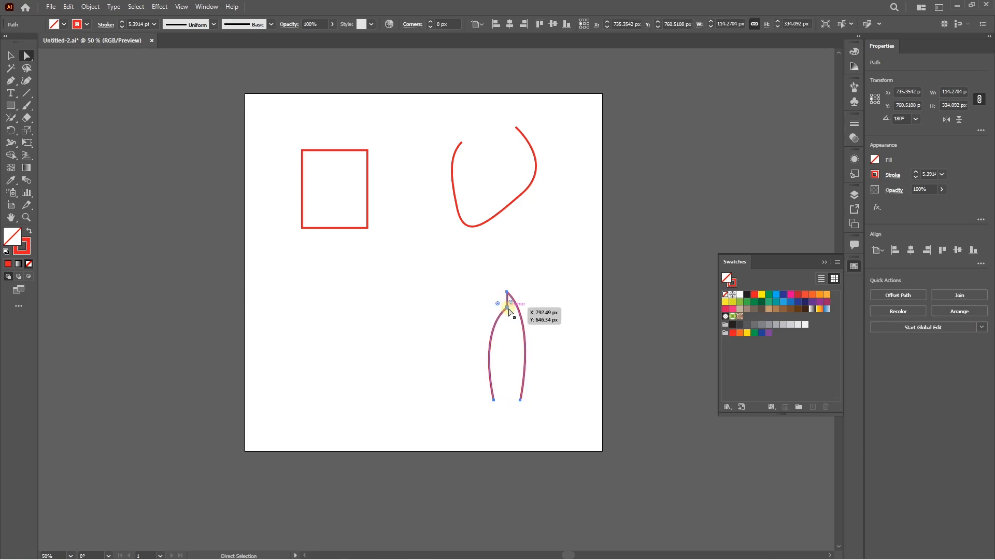
key(ctrl+z)
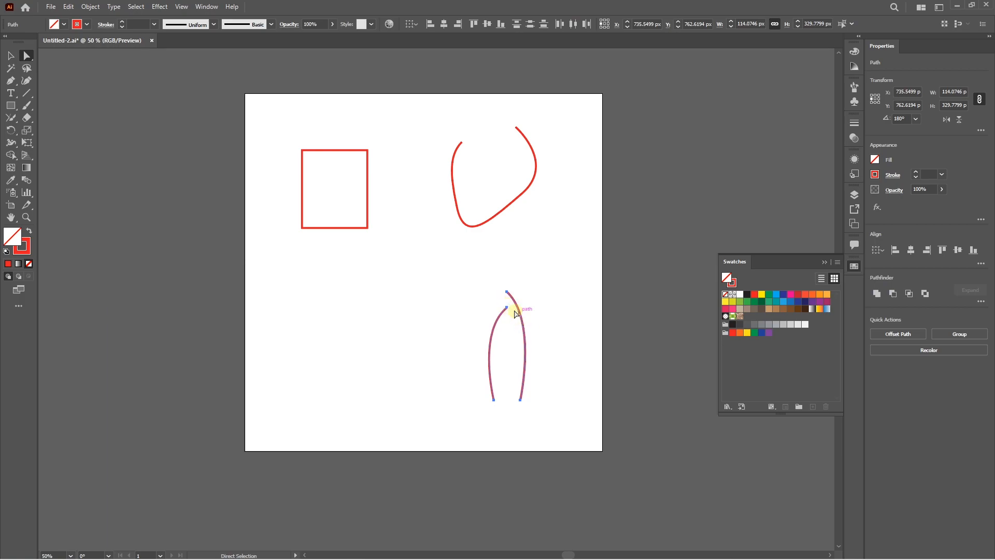
Step: Average the upper endpoints of the two lower curves along both axes
click(492, 286)
drag(489, 282, 535, 320)
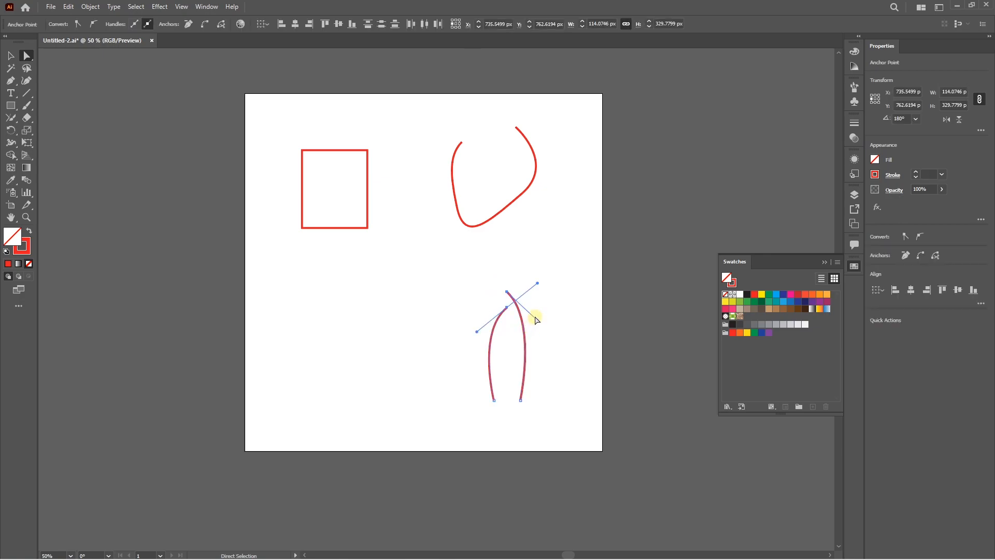
key(ctrl+alt+j)
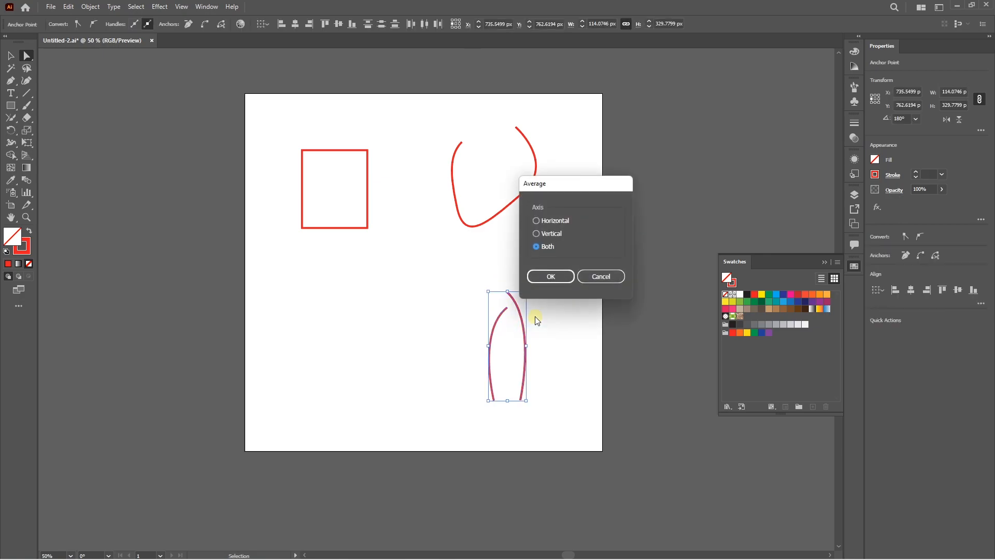
click(551, 279)
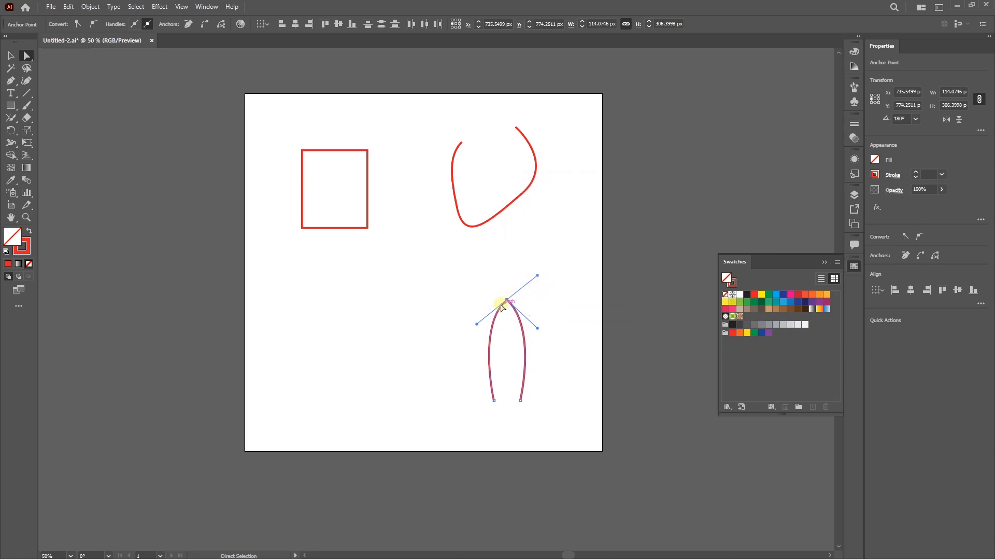
Step: Pull the right curve's upper endpoint away from the other to check whether they are connected, and undo the move
scroll(508, 302, up, 8)
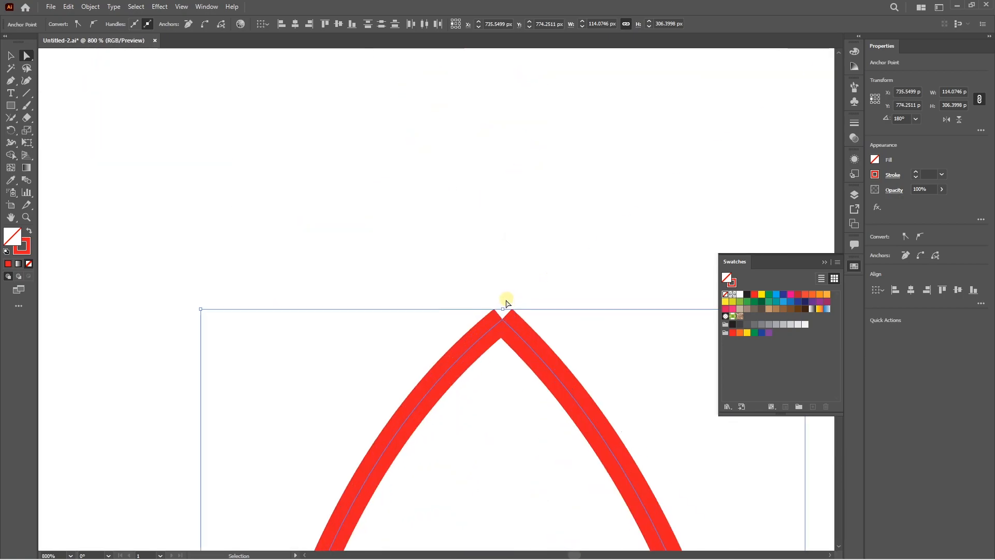
key(ctrl+shift+a)
drag(502, 318, 561, 305)
click(552, 318)
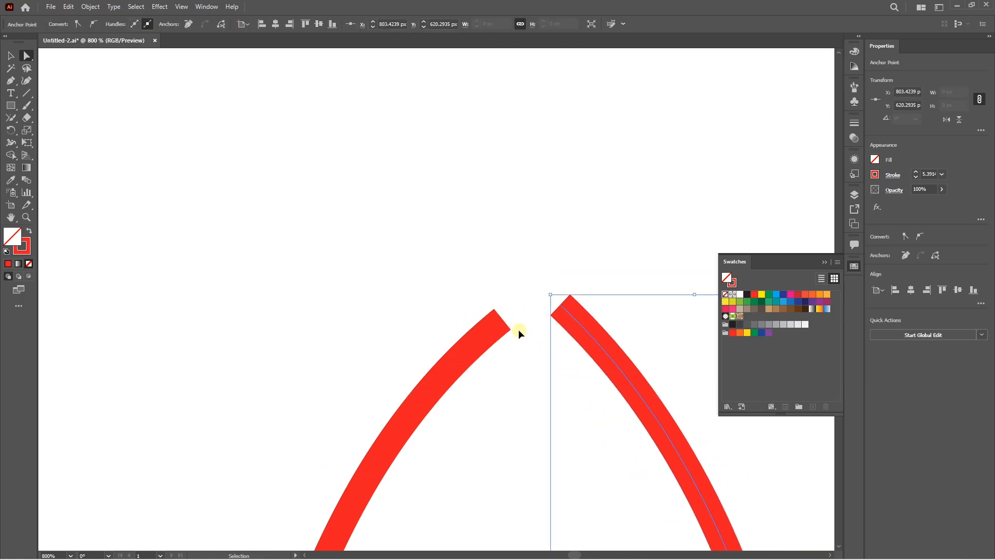
key(ctrl+z)
Step: Join the two overlapping upper endpoints of the lower curves into a single anchor point and inspect the tip
scroll(498, 315, down, 3)
drag(487, 300, 524, 347)
key(ctrl+j)
scroll(501, 329, up, 4)
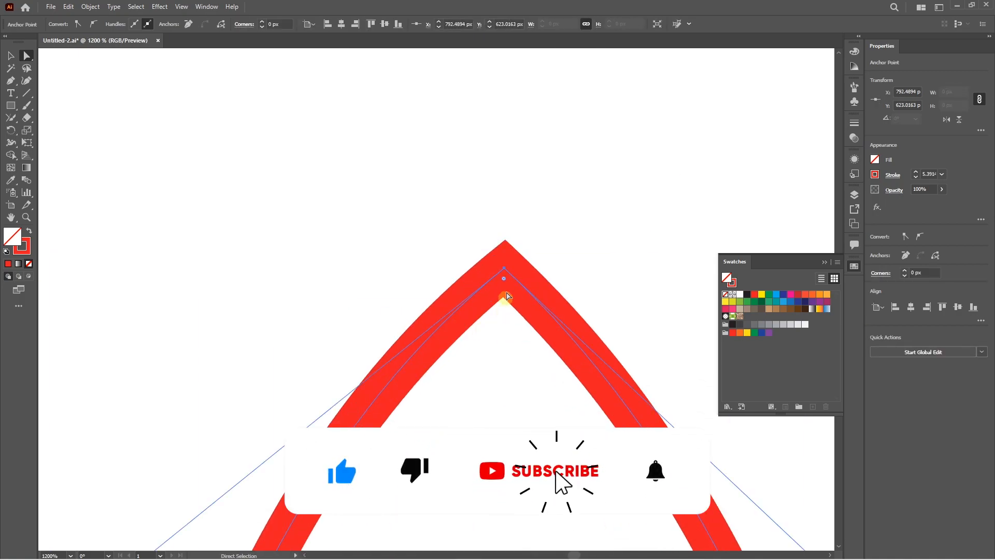
scroll(518, 280, down, 4)
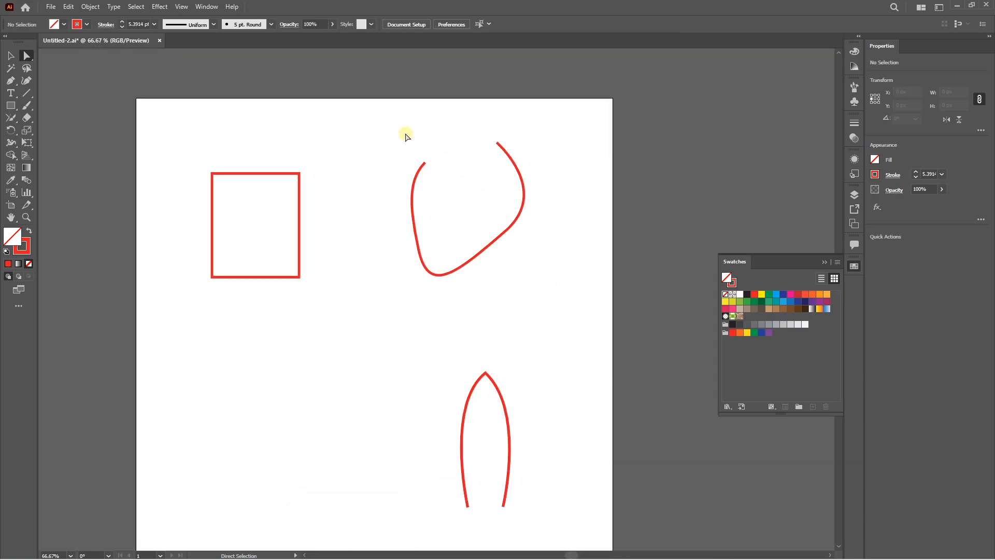
Step: Average and join the two endpoints of the upper open curved path along both axes, and undo it
drag(406, 136, 445, 187)
drag(489, 124, 508, 162)
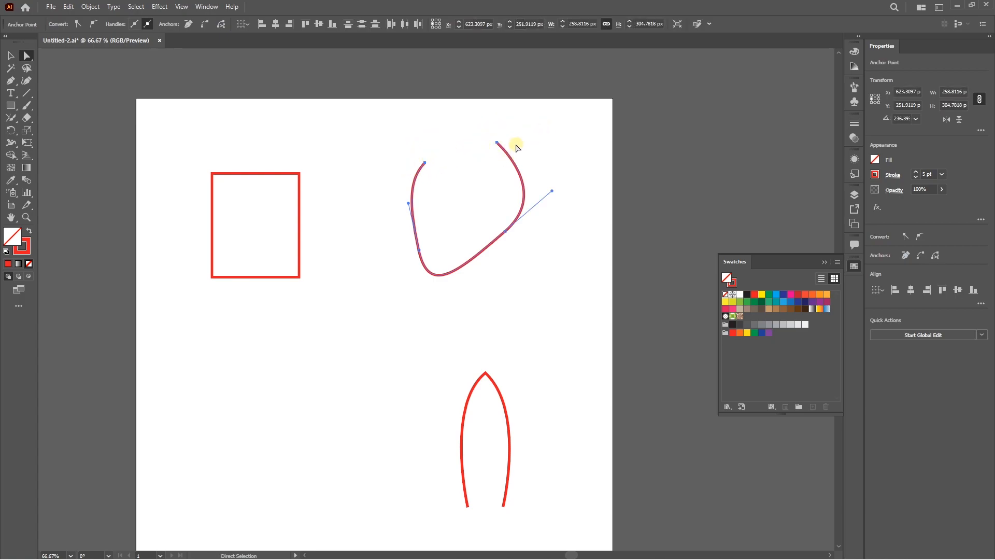
key(ctrl+alt+j)
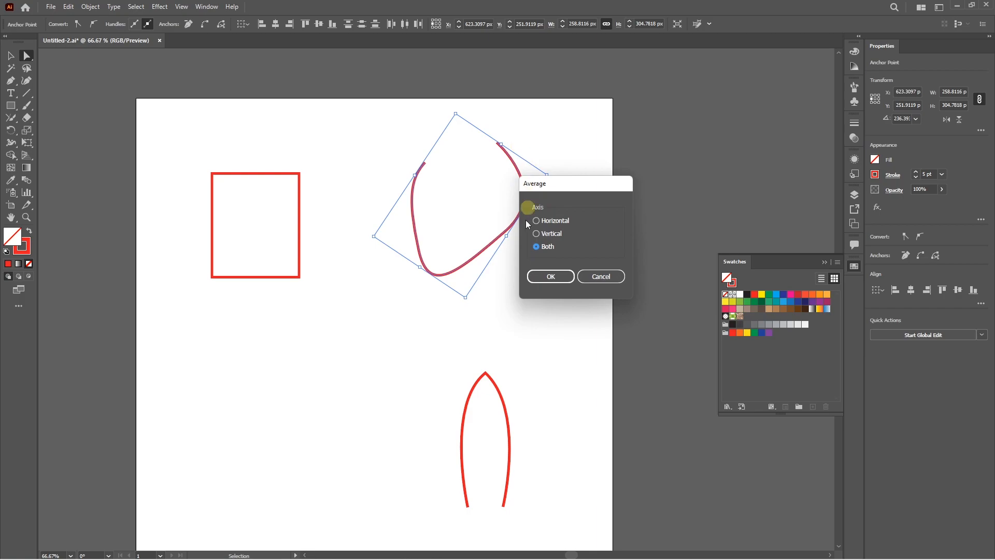
click(546, 277)
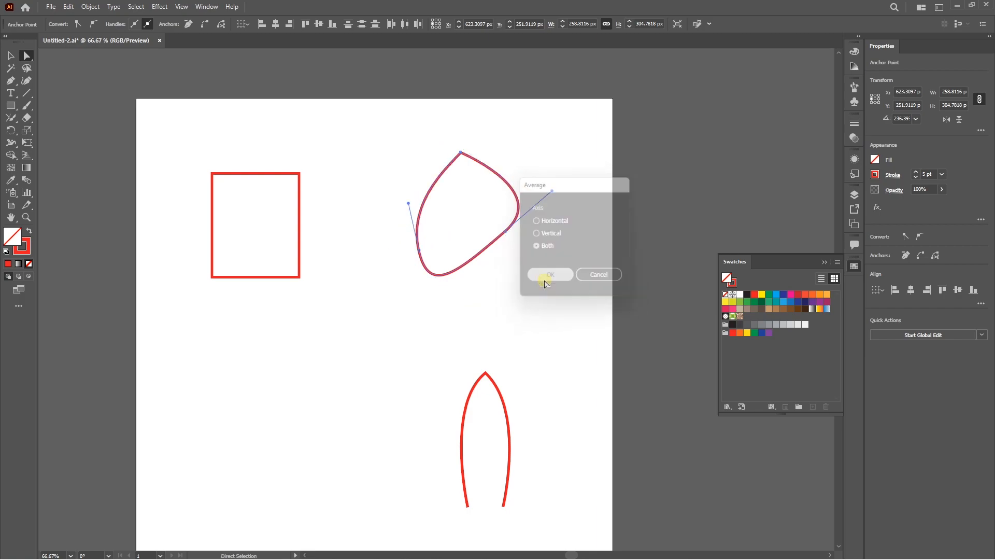
click(467, 153)
scroll(463, 156, up, 7)
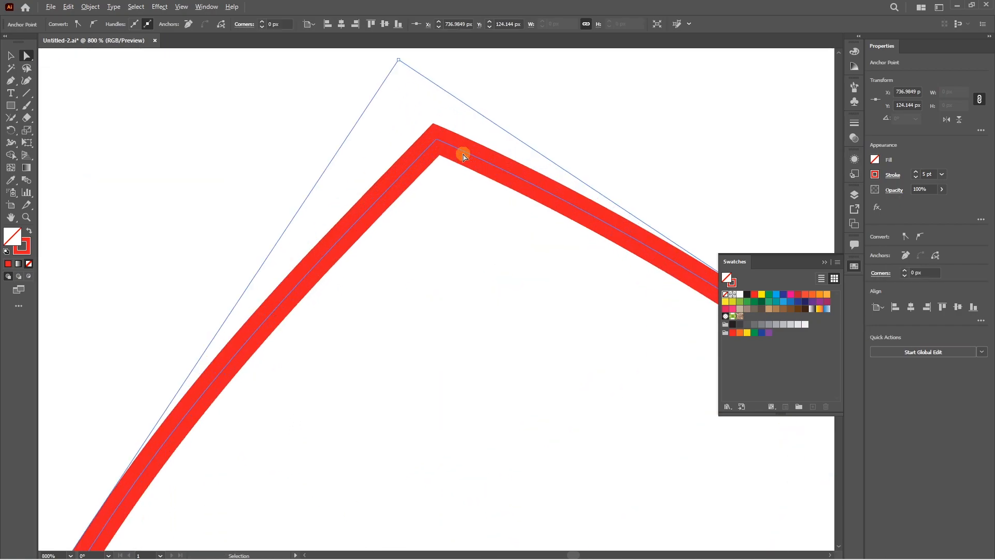
key(Delete)
scroll(462, 210, down, 5)
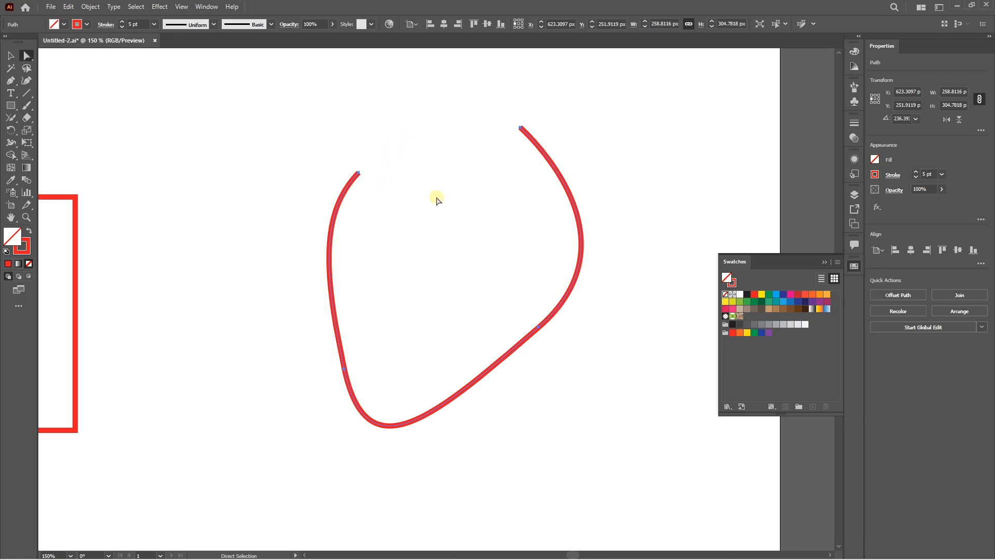
Step: Close the upper open curved path with the Pen tool, bridging its left and right endpoints with a curved segment
key(p)
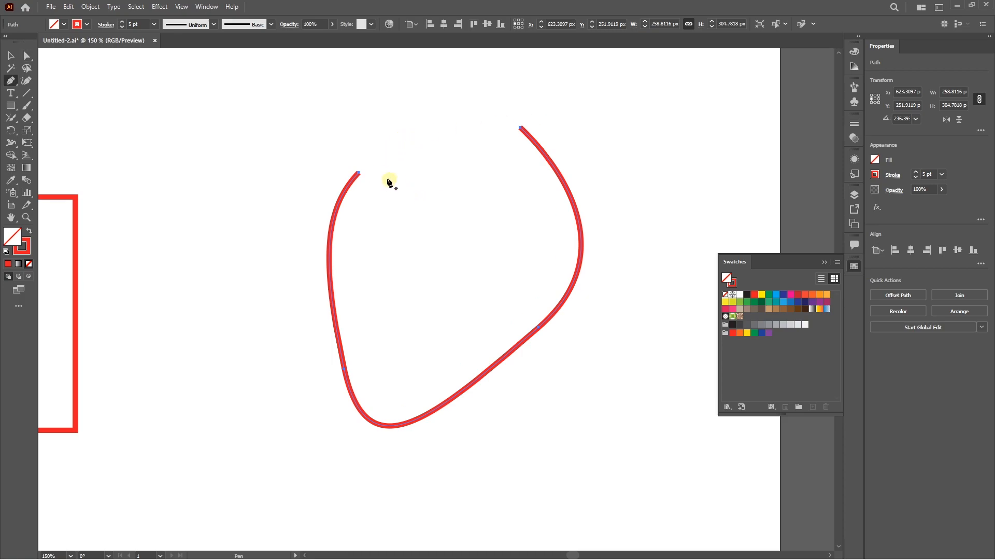
click(359, 174)
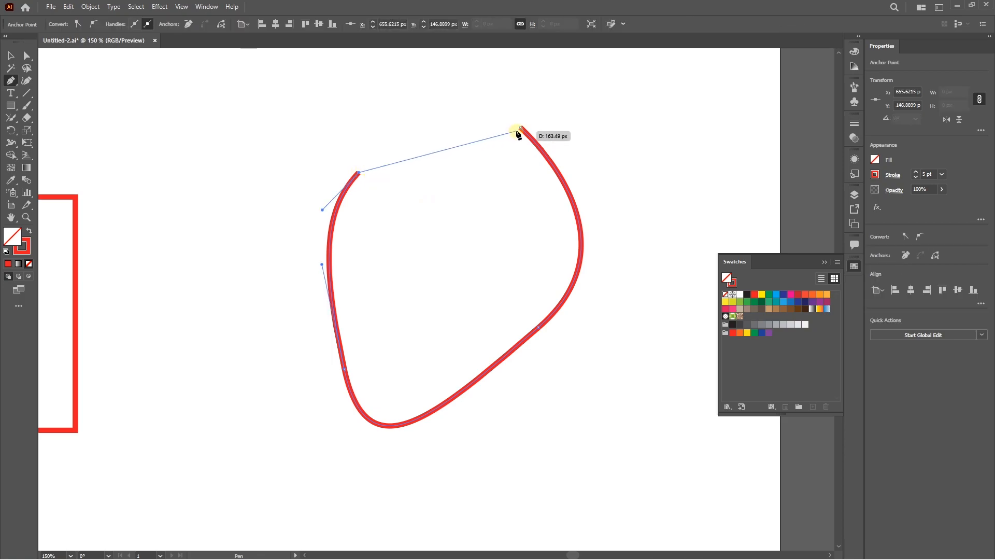
drag(521, 128, 578, 194)
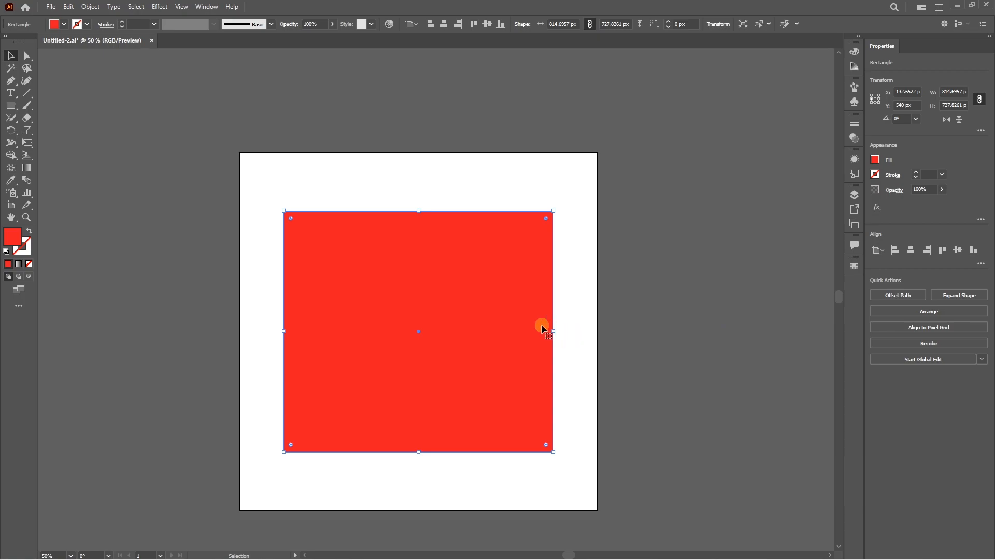
Step: Zoom in and out on the red rectangle and pan the artboard vertically and horizontally
scroll(465, 338, up, 4)
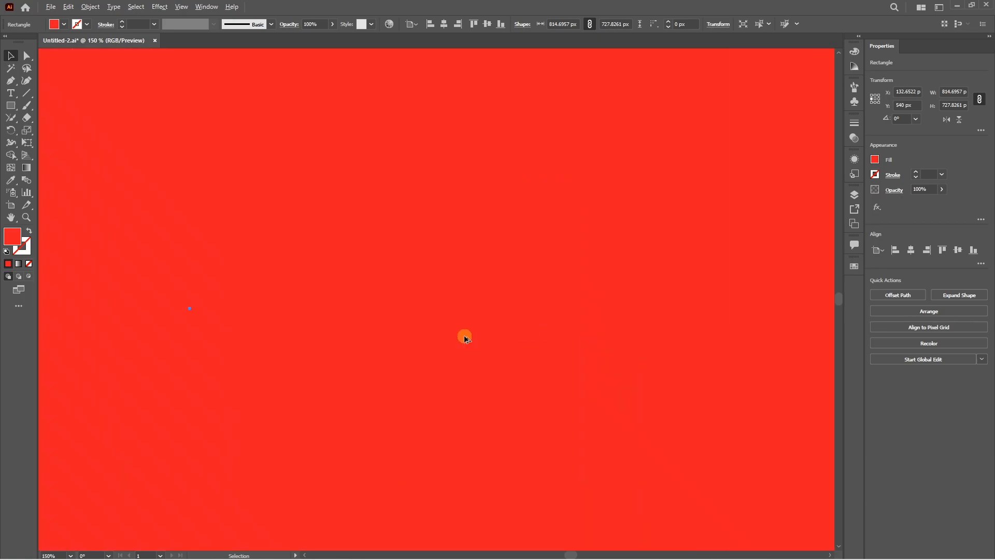
scroll(464, 338, down, 5)
scroll(464, 338, up, 2)
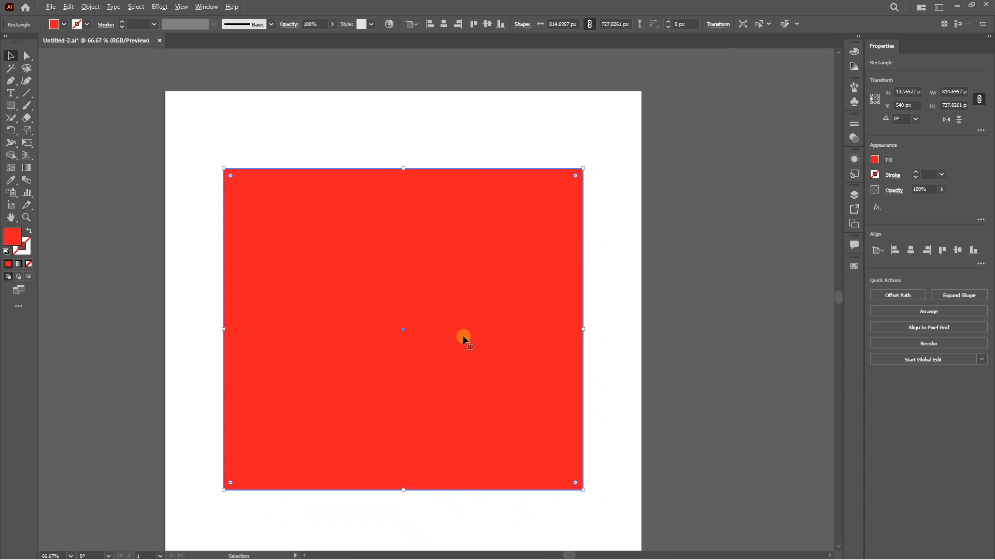
scroll(477, 335, down, 1)
scroll(478, 335, up, 1)
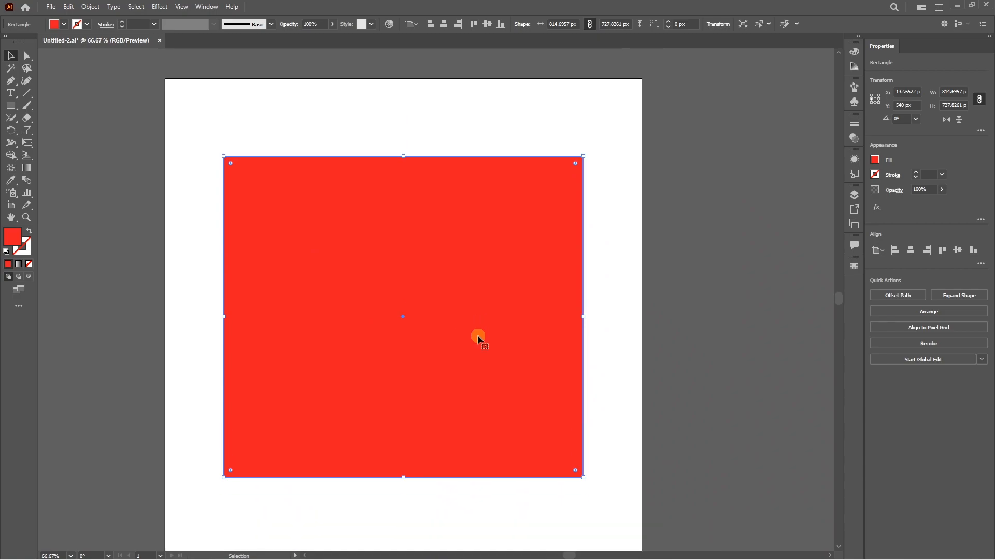
scroll(477, 334, down, 1)
scroll(478, 335, up, 1)
scroll(477, 335, down, 1)
scroll(481, 334, up, 1)
key(a)
scroll(483, 336, right, 1)
scroll(483, 336, left, 1)
scroll(482, 337, right, 1)
scroll(483, 337, left, 2)
scroll(482, 338, right, 1)
key(v)
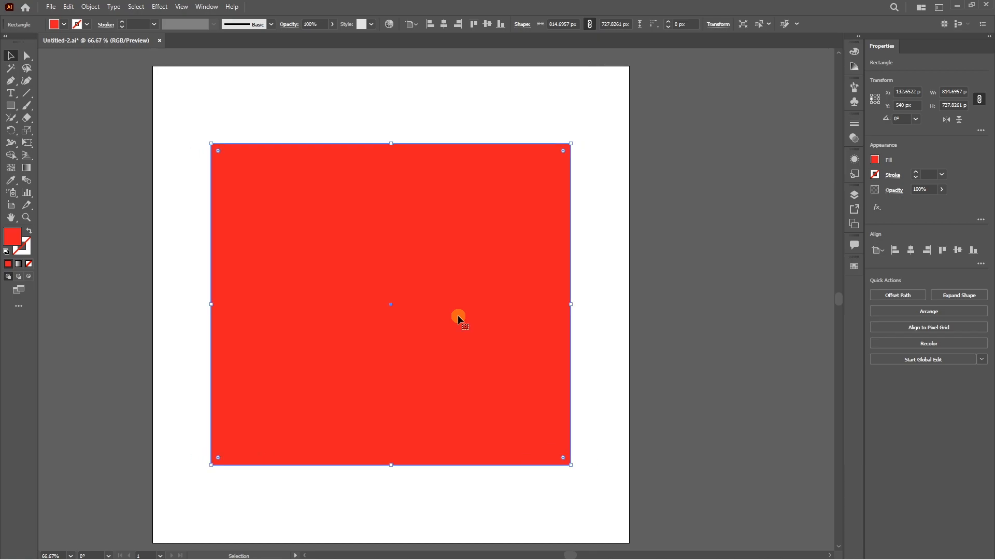
Step: Enable Zoom with Mouse Wheel in the General preferences and apply the change
key(a)
key(ctrl+k)
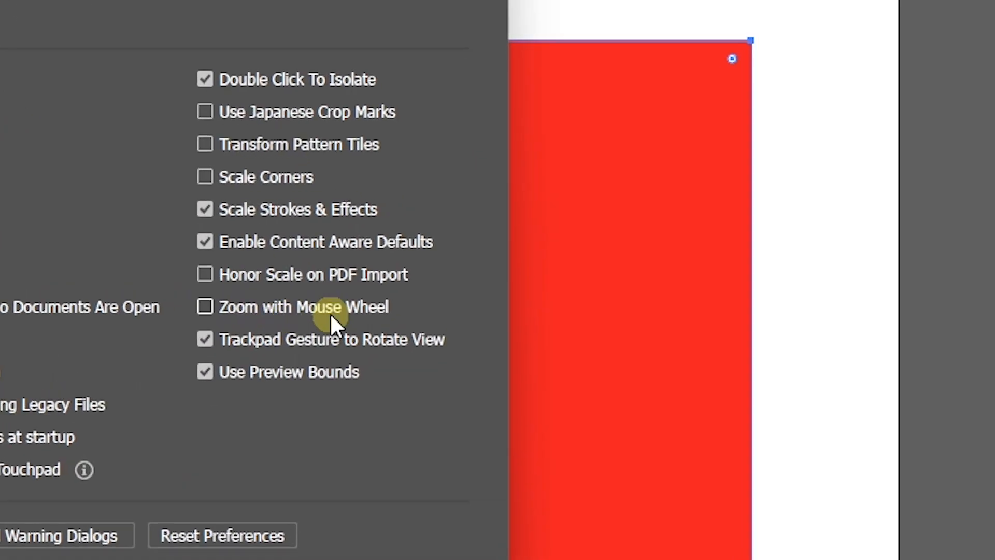
click(204, 307)
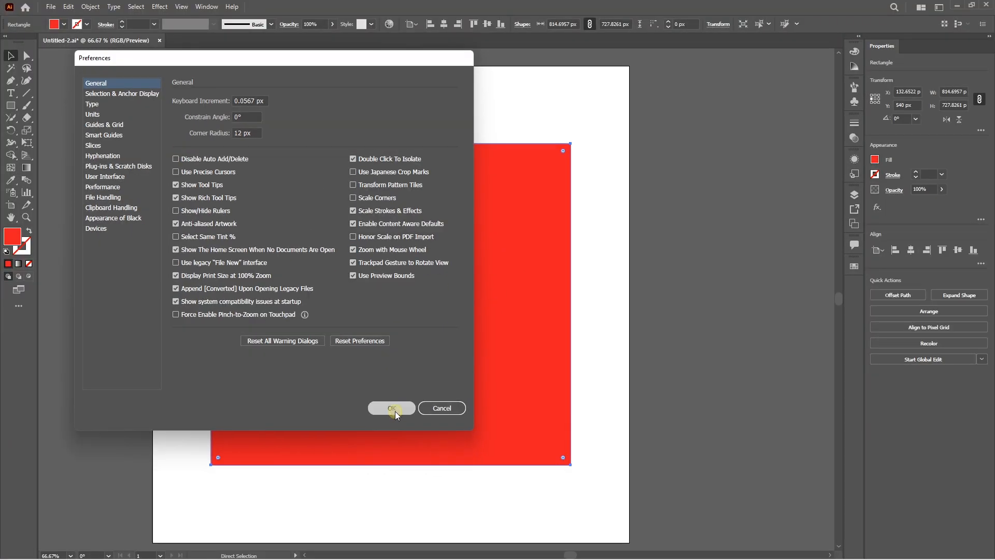
click(384, 347)
Step: Test mouse-wheel zooming on the red rectangle, and pan the view horizontally and vertically
scroll(417, 309, up, 5)
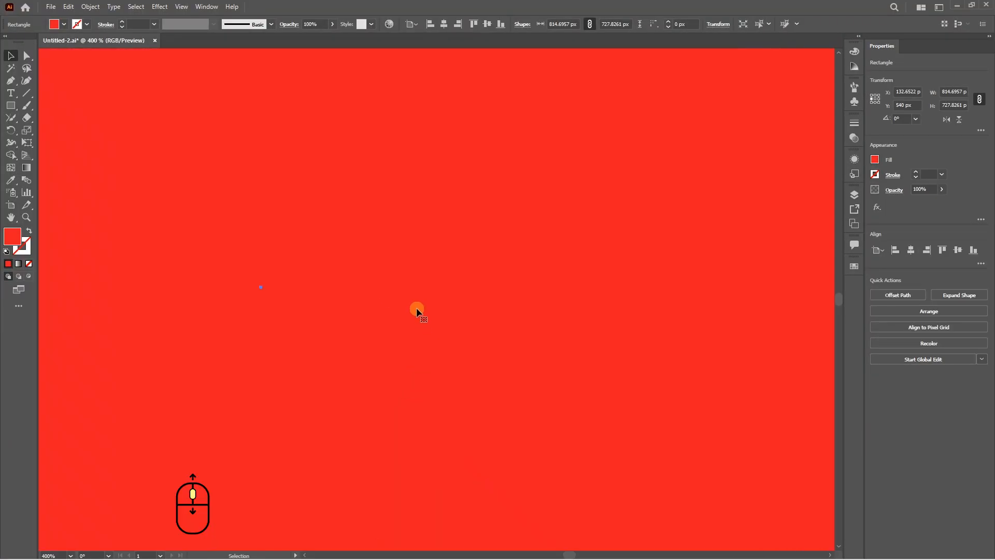
scroll(417, 310, down, 5)
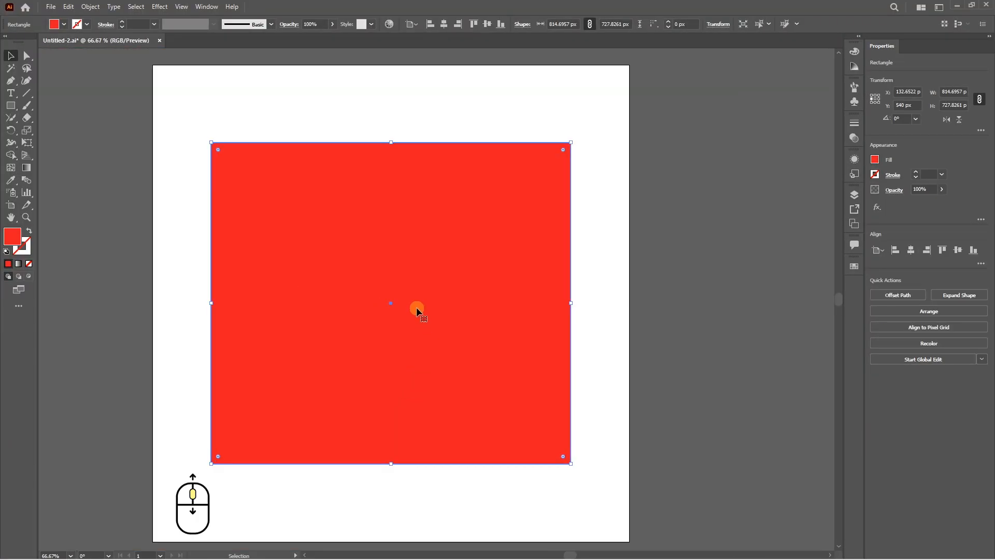
scroll(437, 307, left, 1)
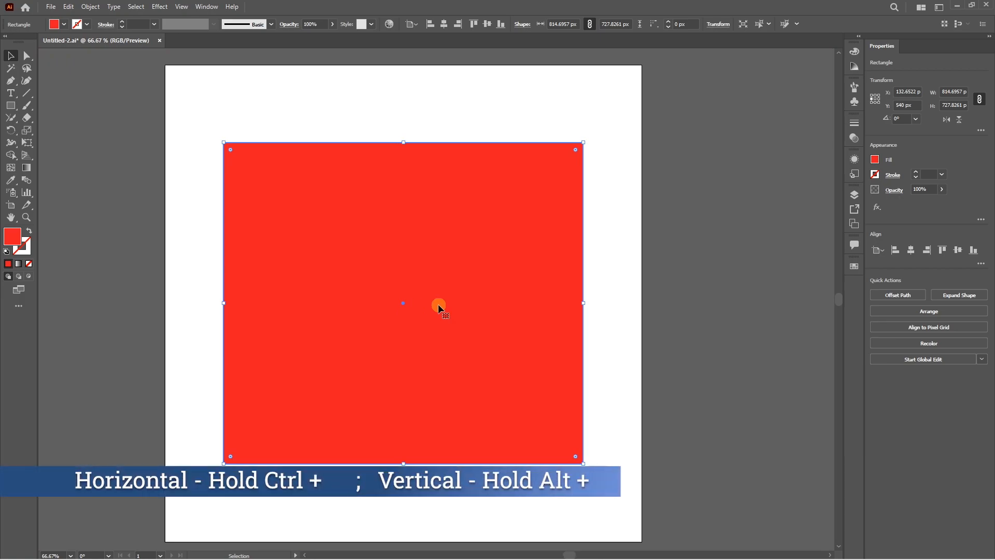
scroll(438, 306, right, 3)
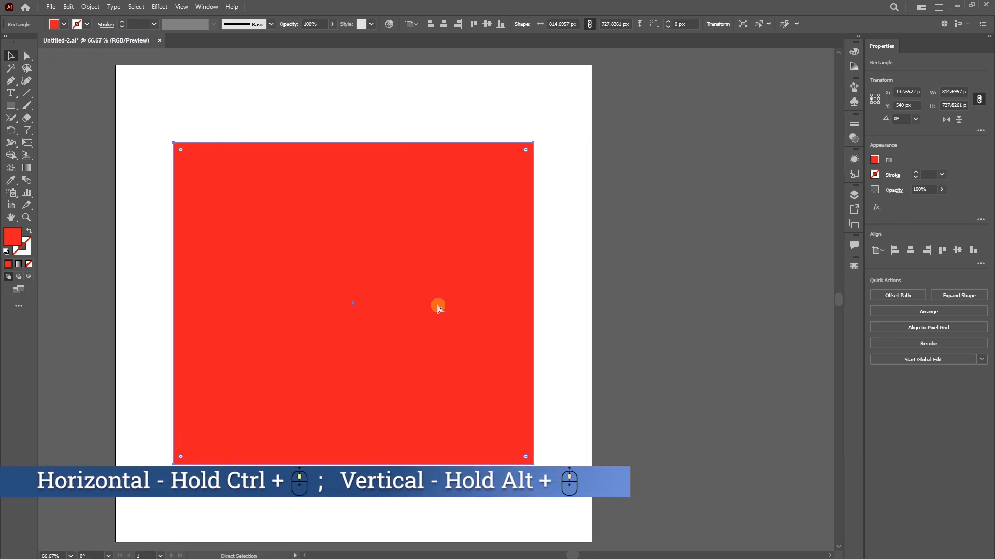
scroll(438, 308, left, 3)
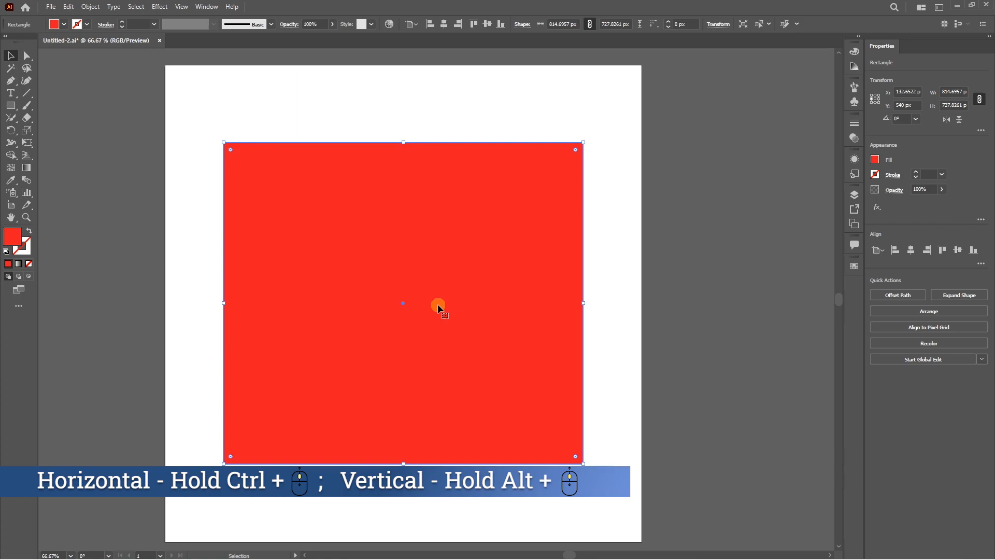
scroll(438, 304, down, 3)
scroll(438, 304, up, 3)
scroll(428, 306, down, 1)
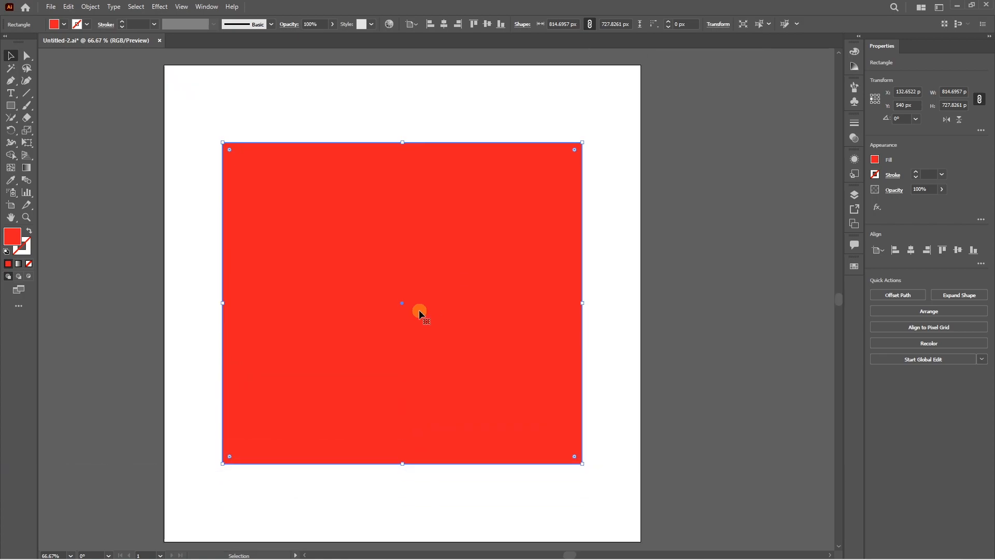
scroll(419, 310, up, 4)
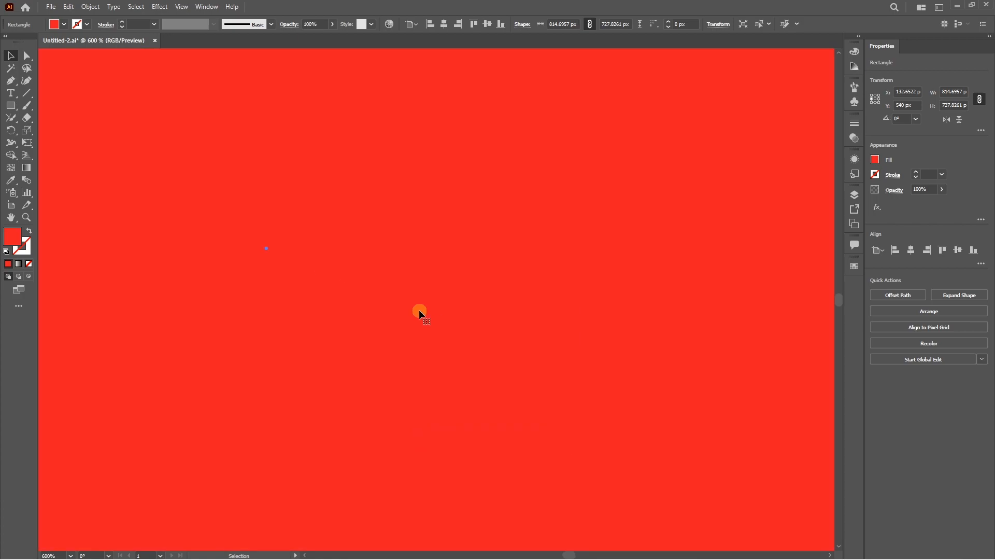
scroll(419, 309, down, 7)
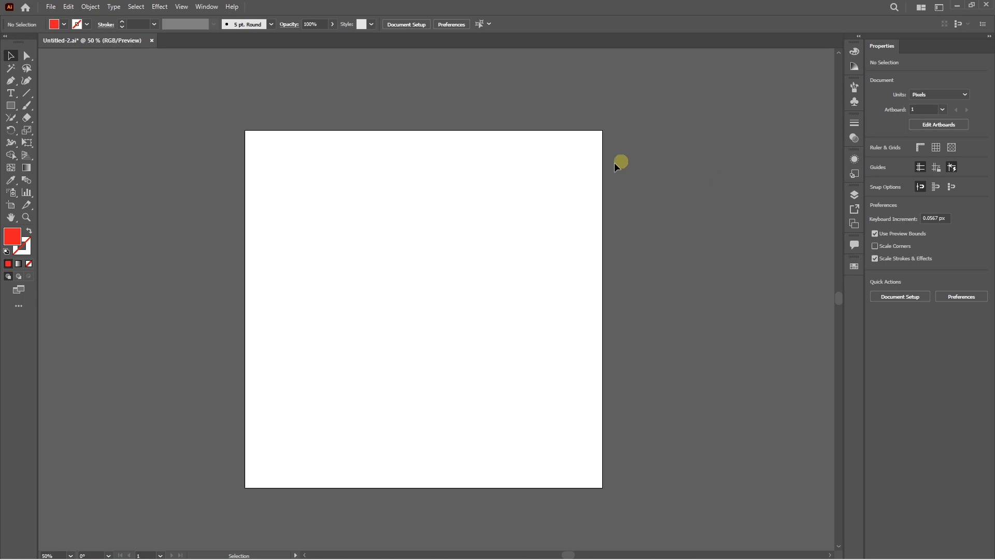
Step: Draw a red 1080 × 1080 px rectangle covering the whole artboard
key(m)
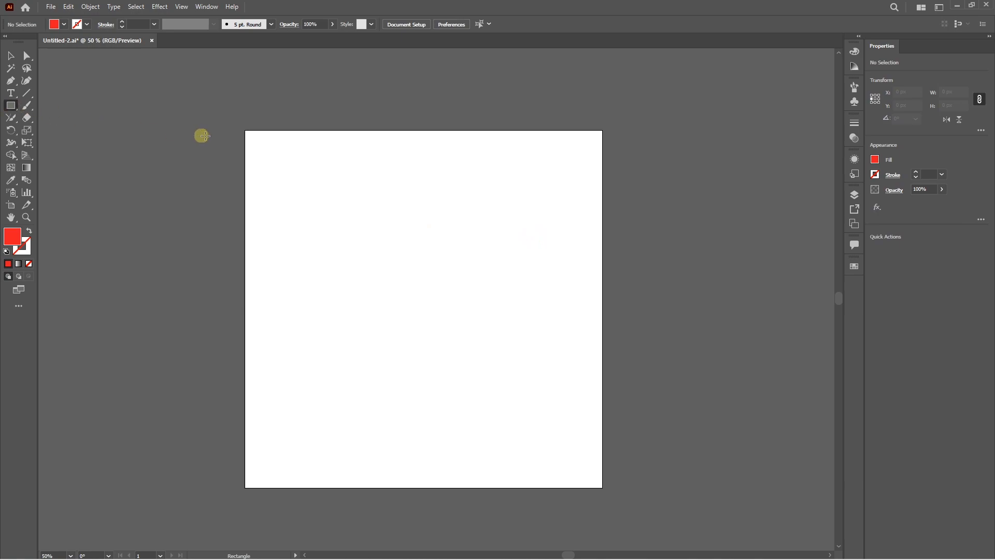
drag(245, 129, 603, 487)
key(v)
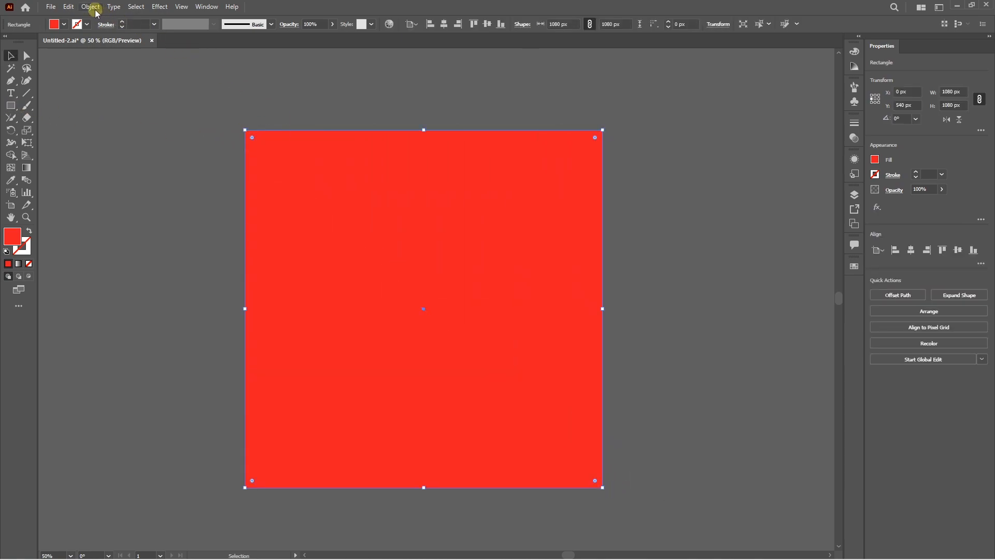
Step: Start splitting the red rectangle into a grid with 10 rows and 10 columns
click(90, 6)
mouse_move(206, 264)
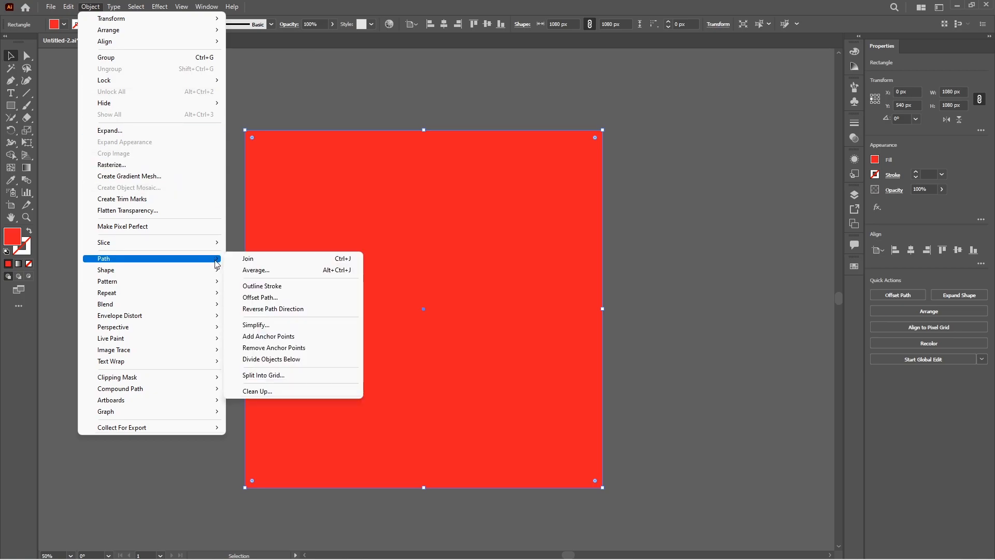
click(277, 372)
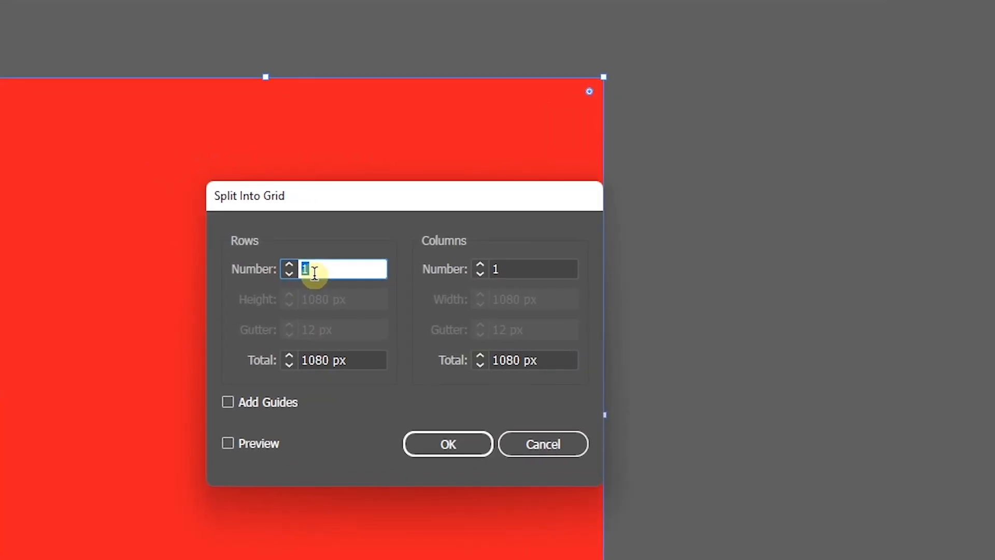
text(10)
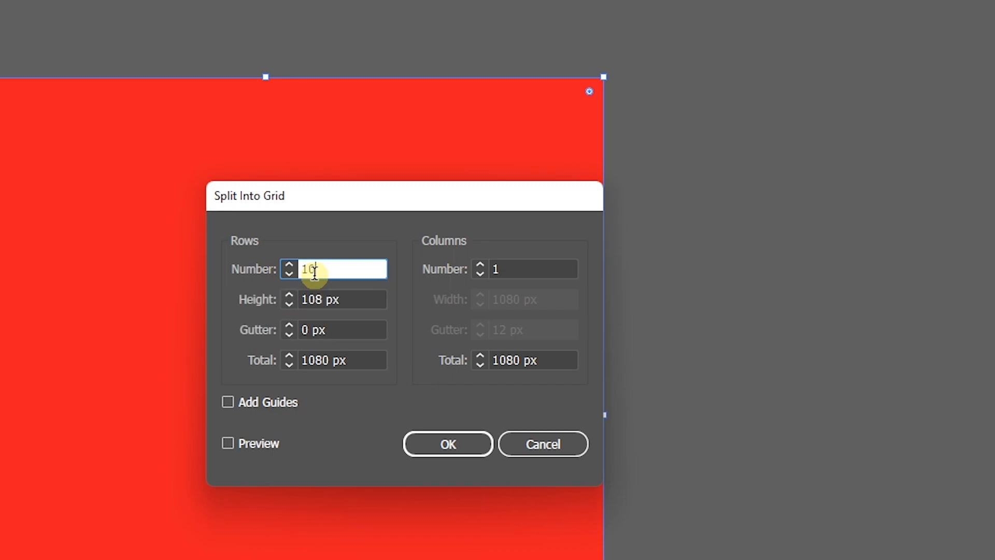
key(Tab)
click(512, 270)
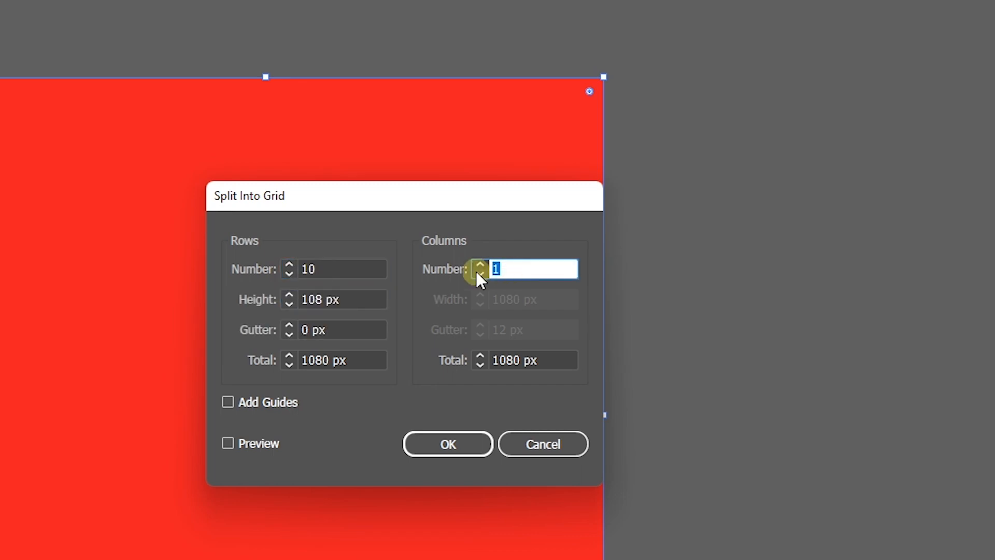
text(10)
key(Tab)
Step: Set the row and column gutters to 5 px, preview the grid, and apply the split
click(287, 332)
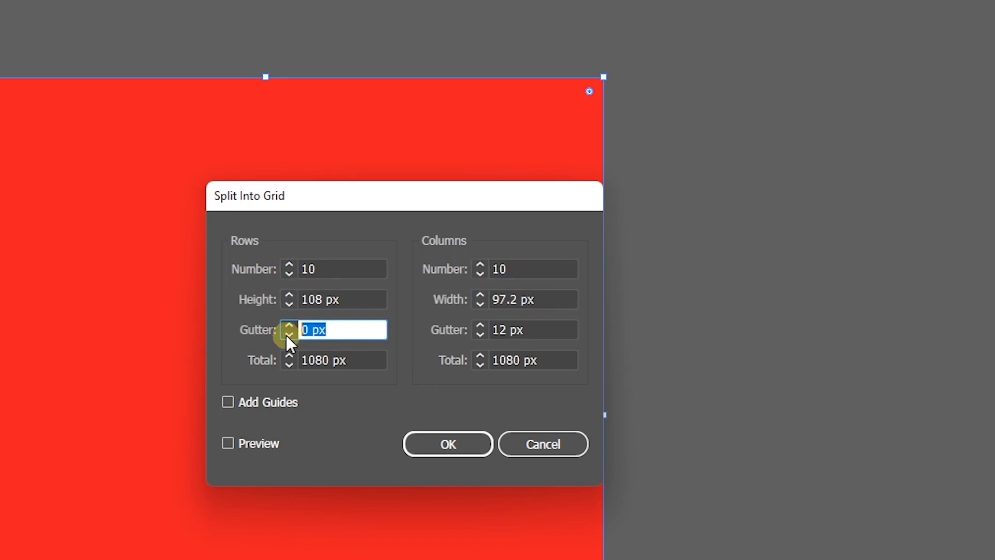
text(5)
key(Tab)
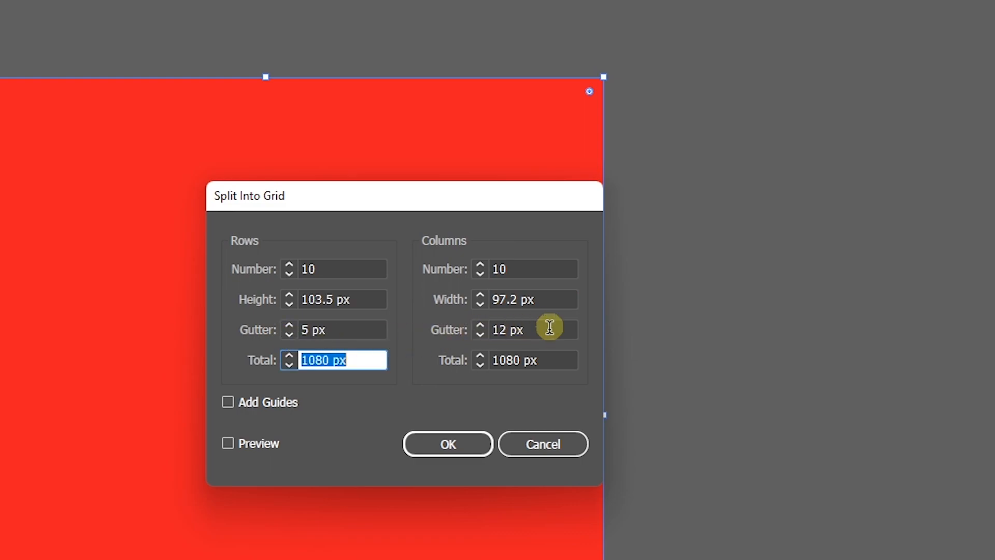
click(497, 332)
text(5)
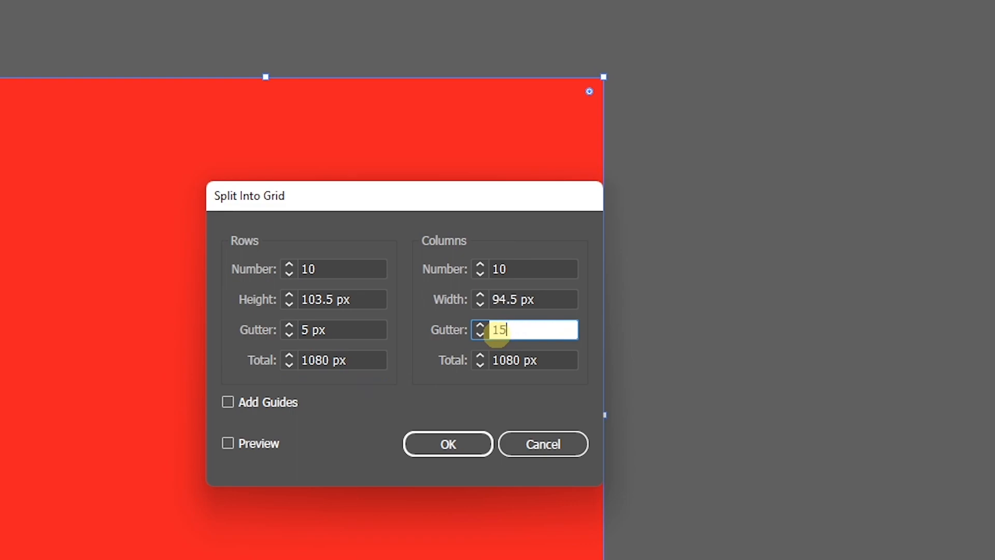
key(Tab)
click(253, 443)
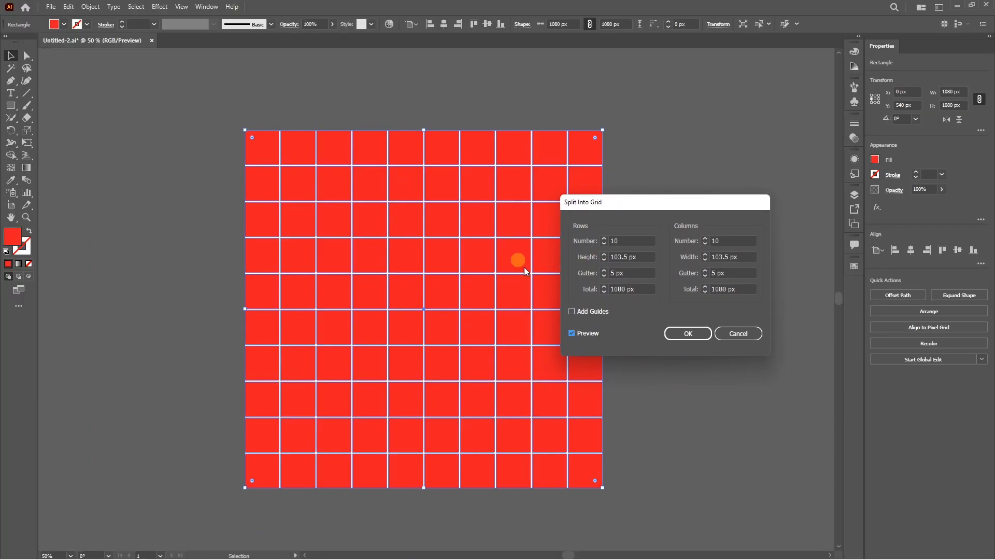
click(682, 334)
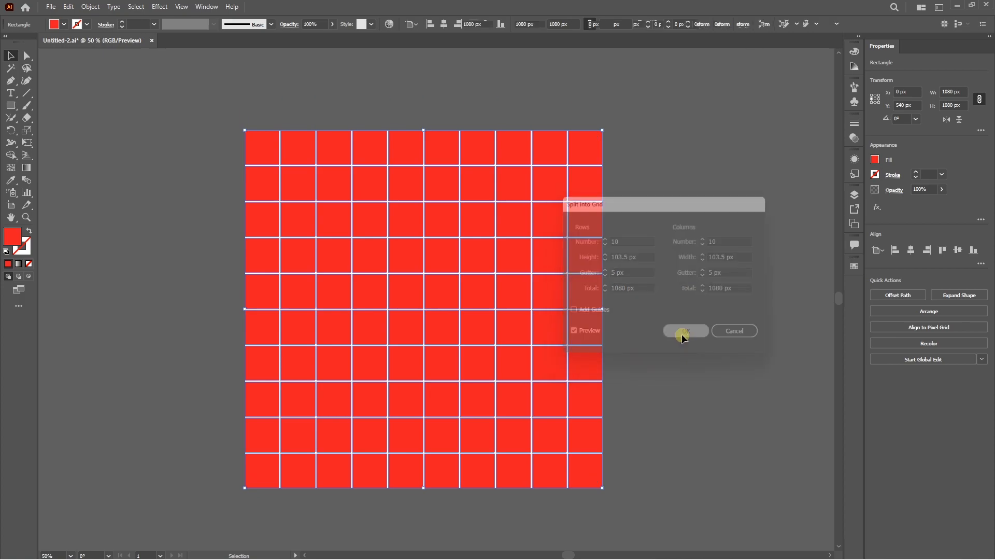
click(681, 334)
Step: Move several individual squares from the grid's right side off the artboard
drag(546, 289, 647, 276)
drag(577, 260, 633, 271)
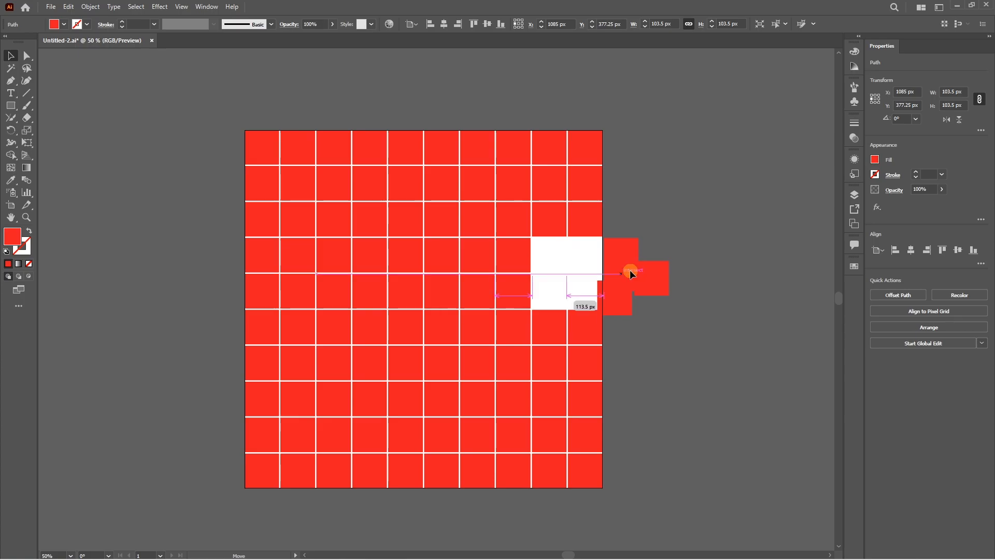
drag(568, 318, 628, 318)
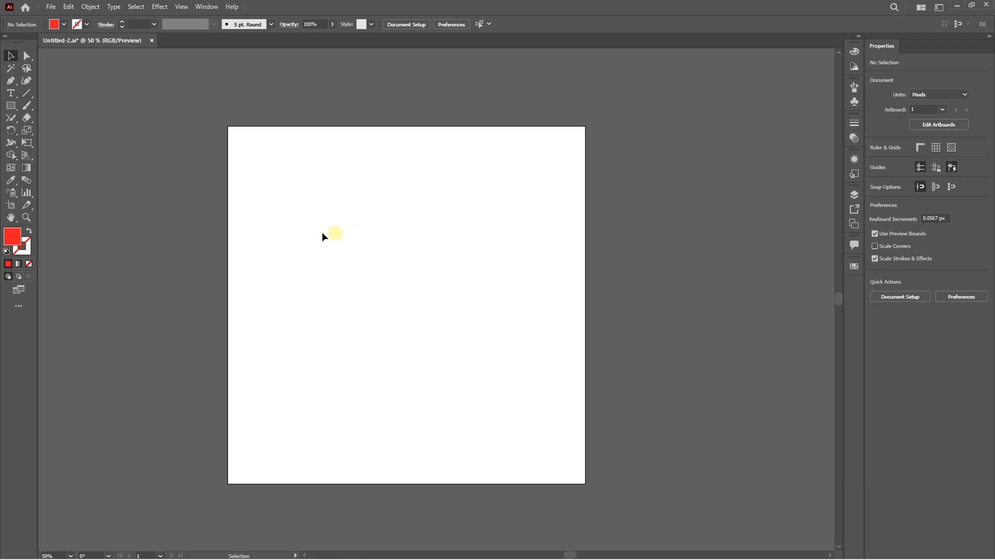
Step: Draw a red five-pointed star about 213 × 203 px in the artboard's upper-left area
drag(17, 108, 49, 153)
drag(308, 230, 329, 258)
key(v)
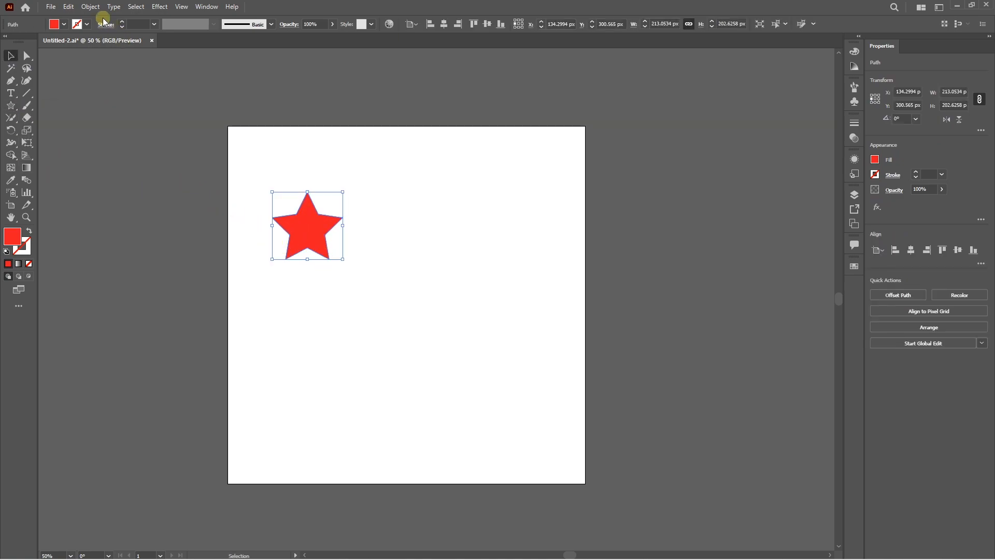
Step: Create a radial repeat of the star and move it toward the artboard's center
click(90, 6)
mouse_move(136, 274)
mouse_move(130, 294)
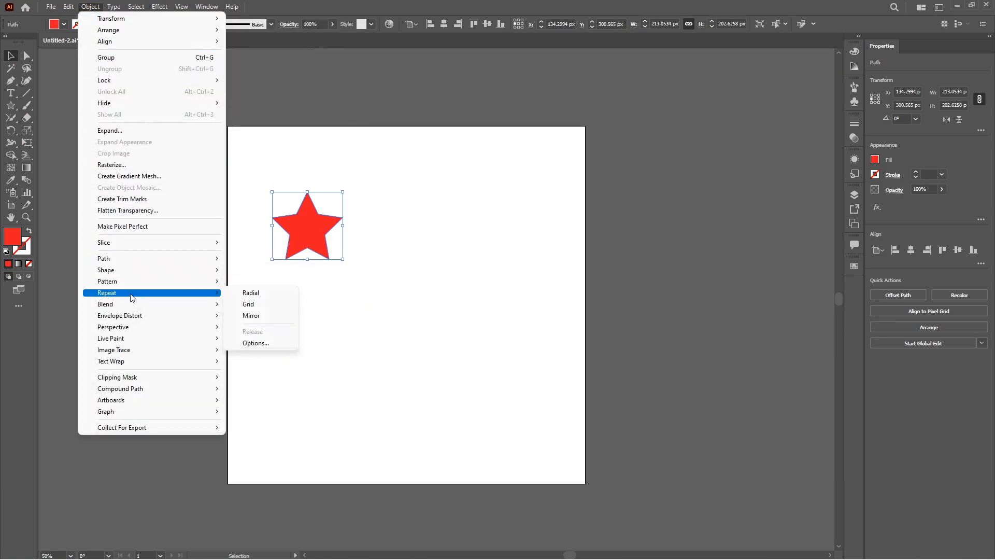
click(251, 291)
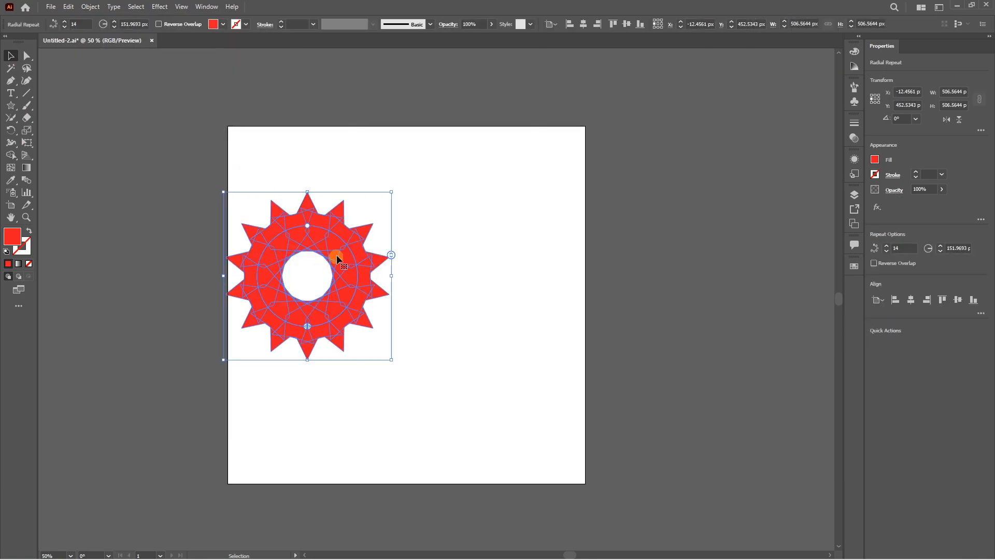
drag(343, 292, 444, 331)
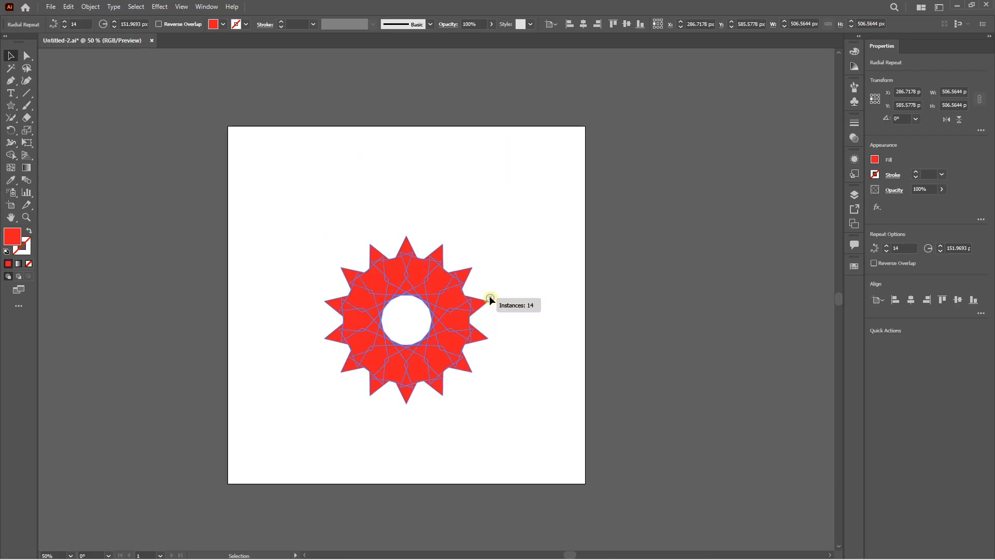
Step: Vary the radial repeat's instance count, reducing it to 4 and raising it to 39
drag(490, 299, 472, 352)
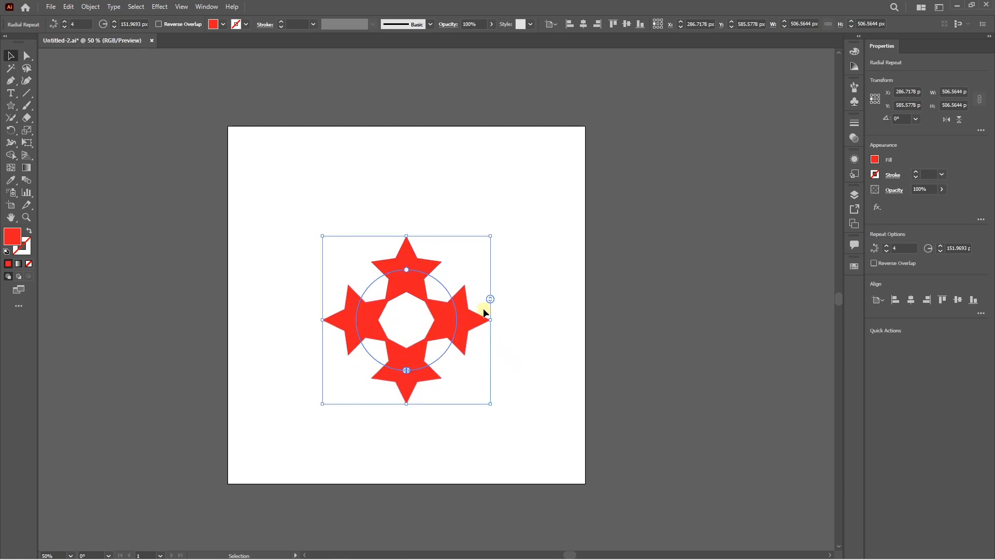
drag(490, 297, 504, 136)
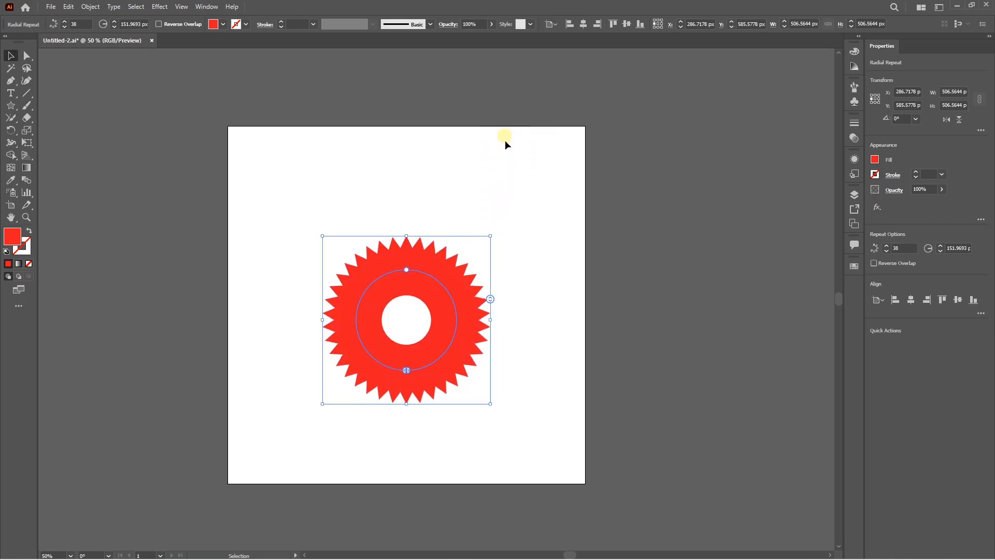
click(490, 299)
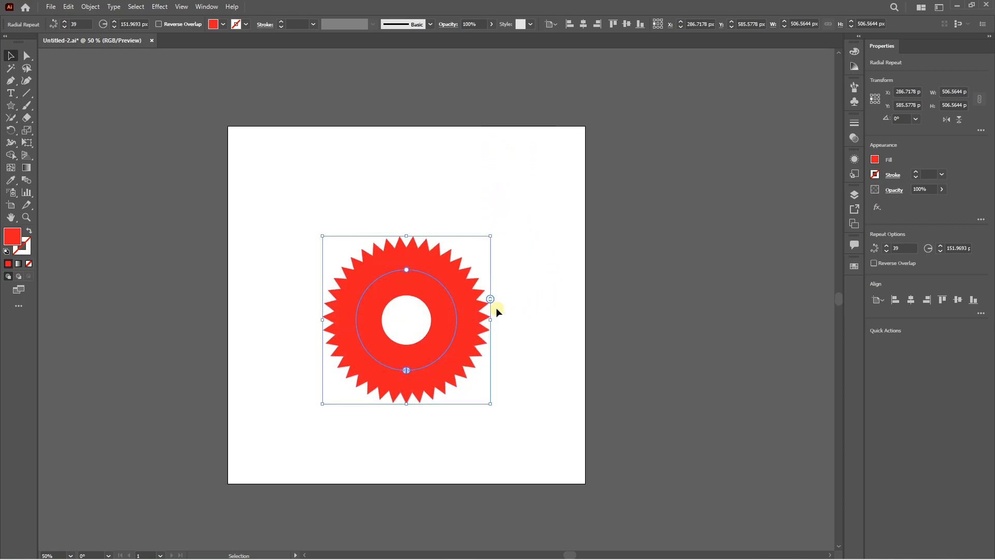
mouse_move(490, 297)
mouse_down()
mouse_move(490, 284)
mouse_move(490, 293)
mouse_up()
Step: Trim the radial repeat to an arc on its left half and increase it to 29 instances
drag(408, 371, 407, 371)
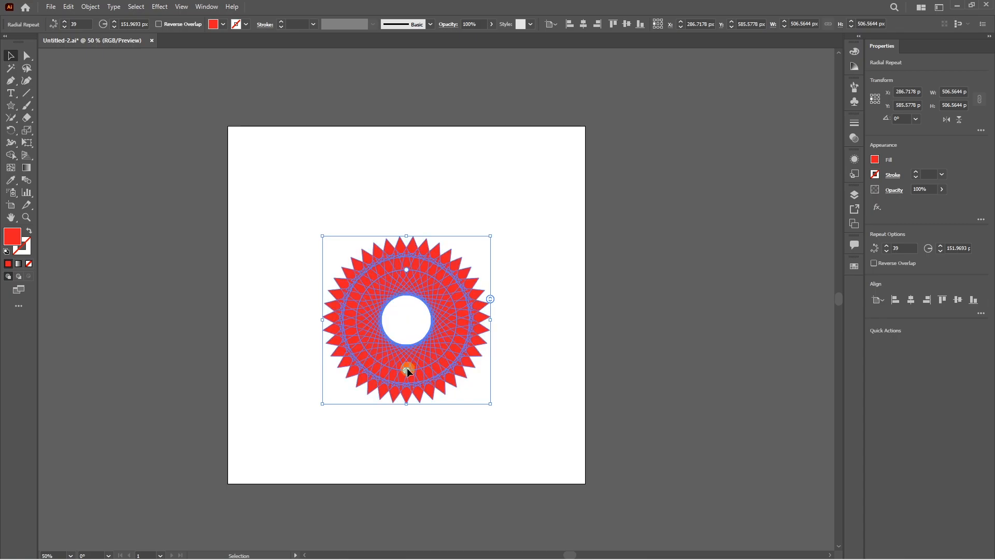
drag(407, 371, 408, 369)
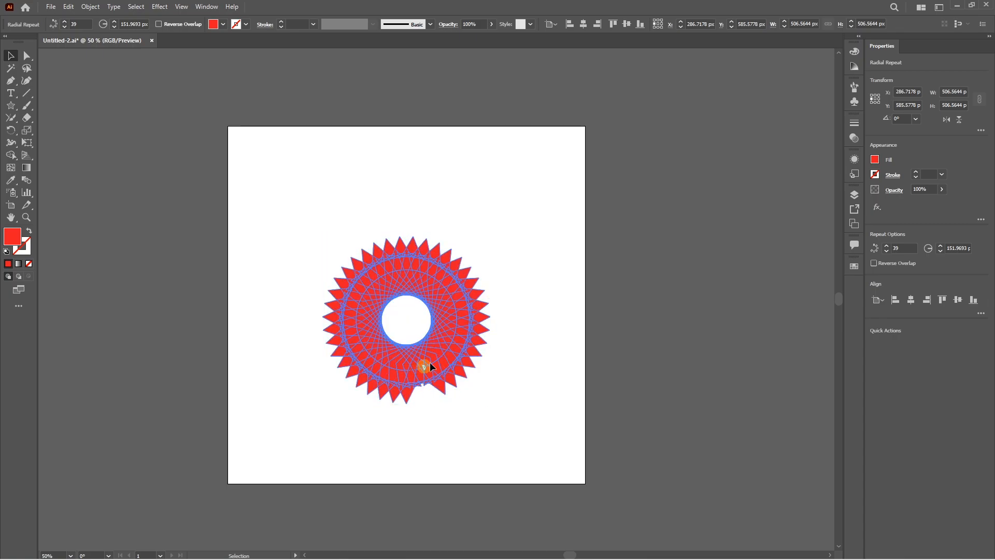
drag(453, 275, 406, 276)
click(536, 327)
click(362, 282)
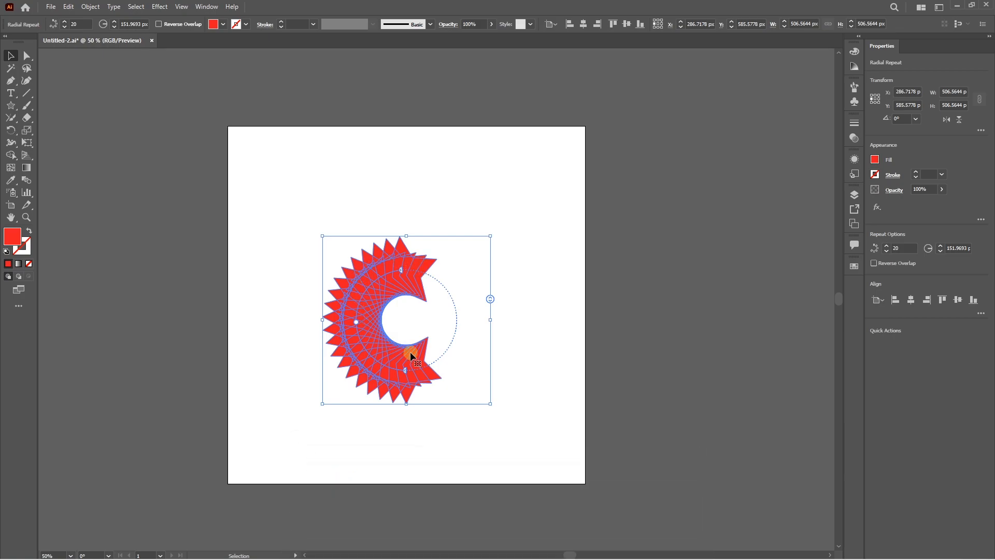
drag(490, 299, 491, 251)
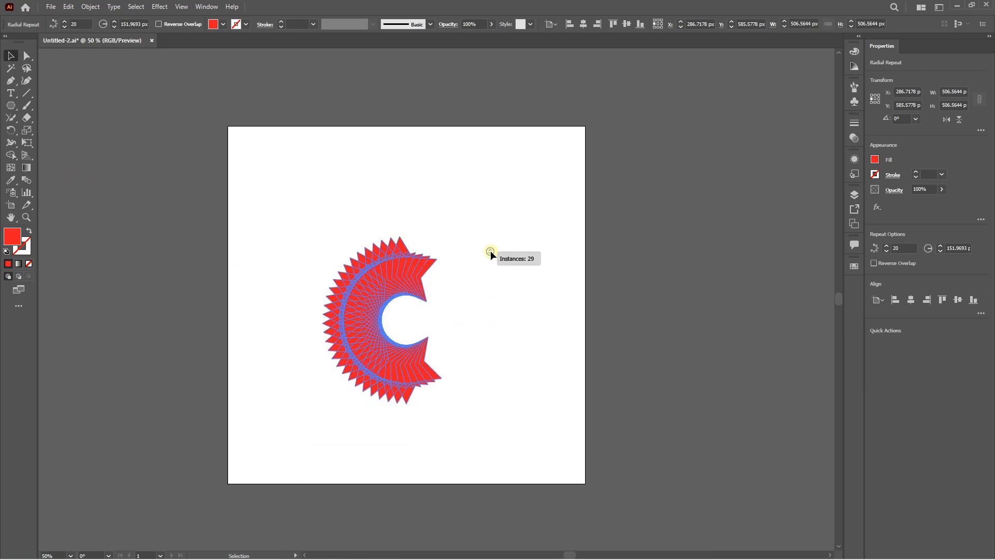
drag(403, 266, 420, 274)
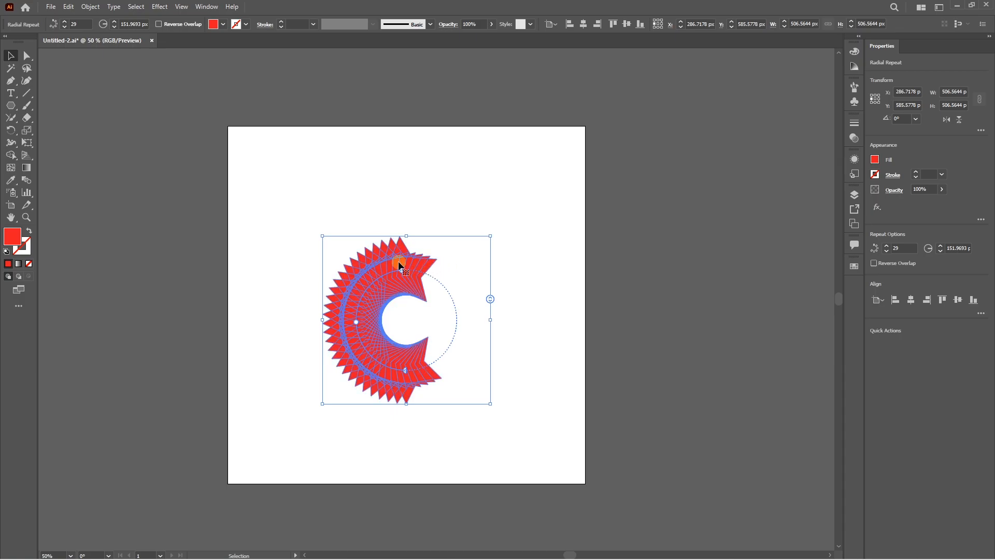
Step: Expand the radial repeat's object and fill, and ungroup the resulting stars
click(90, 7)
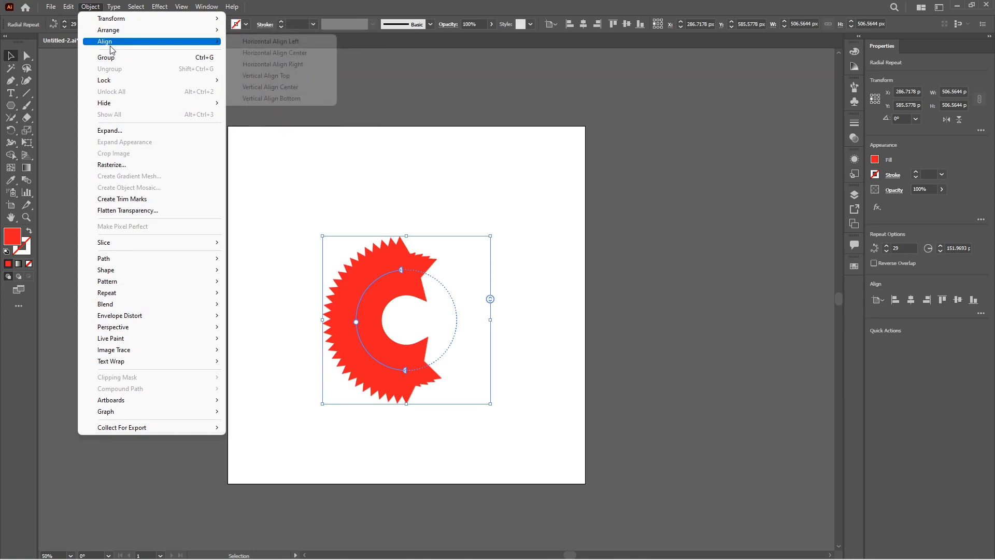
click(115, 130)
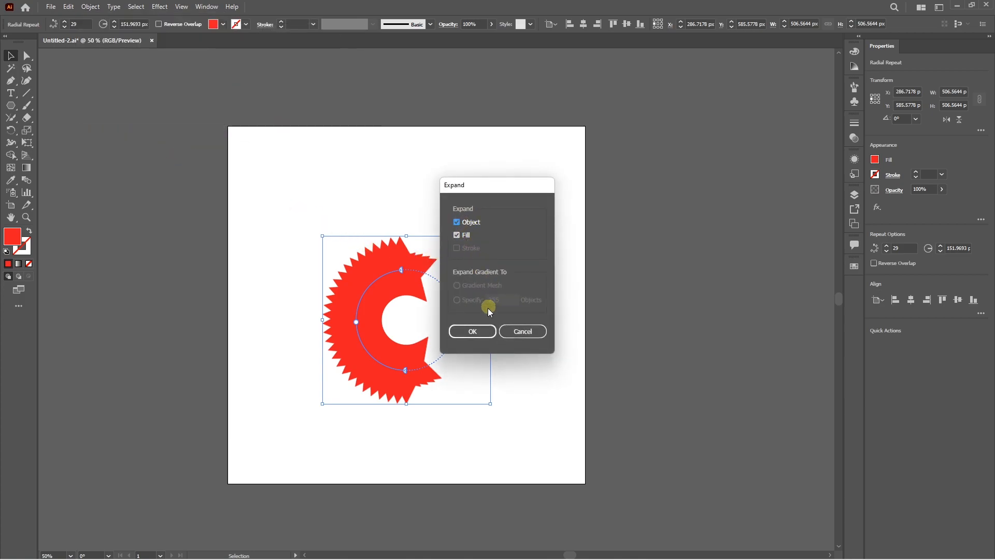
click(478, 330)
right_click(406, 270)
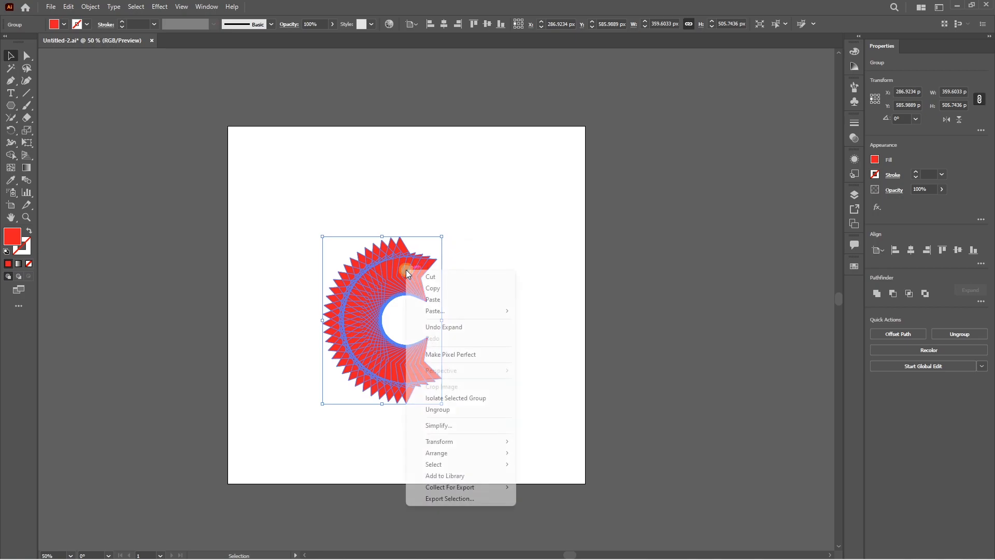
click(456, 410)
click(462, 316)
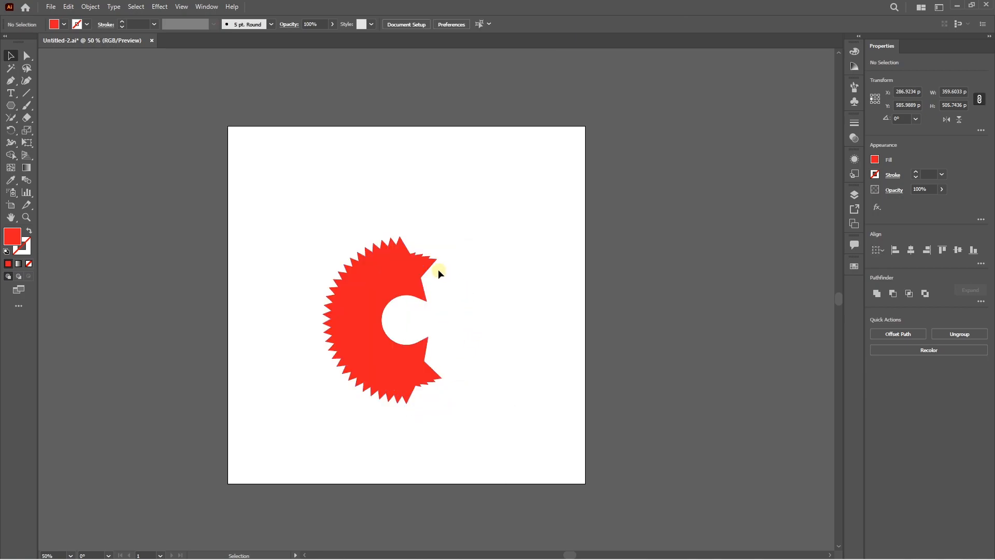
Step: Select individual stars in the ungrouped arc and recolor the top one green and a neighboring one blue
mouse_move(430, 264)
mouse_down()
mouse_move(487, 249)
mouse_move(472, 239)
mouse_move(414, 244)
mouse_move(456, 244)
mouse_move(411, 266)
mouse_move(424, 267)
mouse_up()
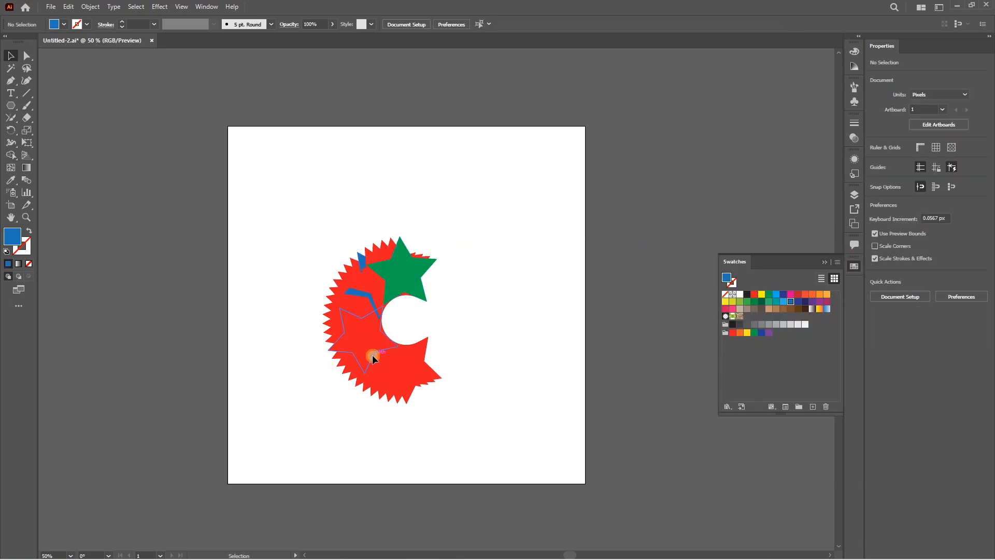
click(372, 355)
click(519, 337)
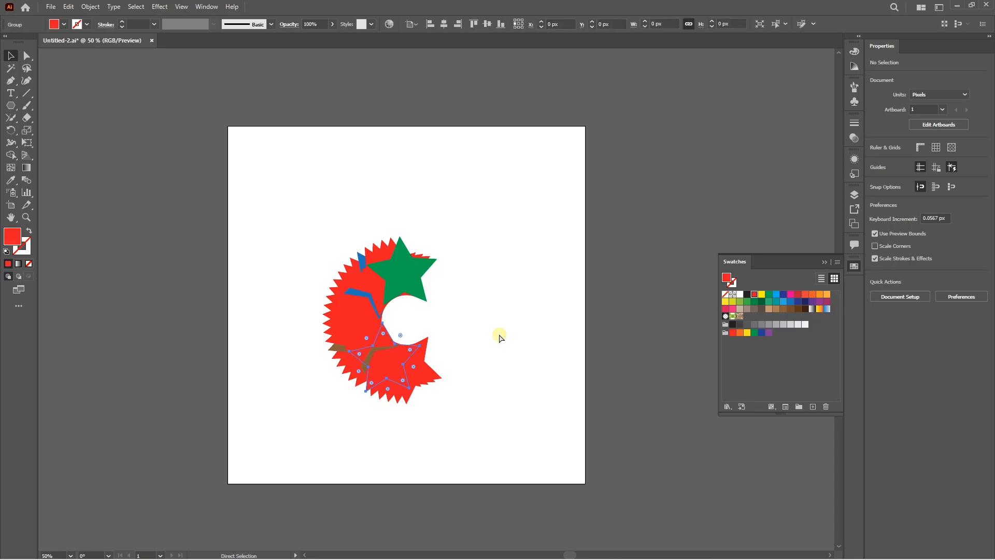
Step: Undo the star recoloring and expansion, and extend the radial repeat to a nearly full ring with 58 instances
key(ctrl+z)
key(ctrl+z)
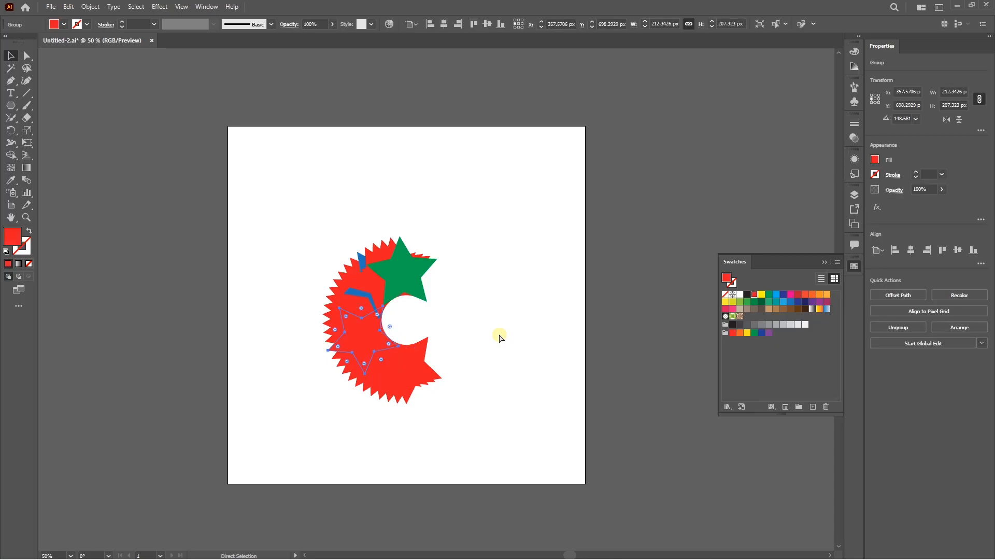
key(ctrl+z)
key(ctrl+z)
drag(409, 362, 412, 365)
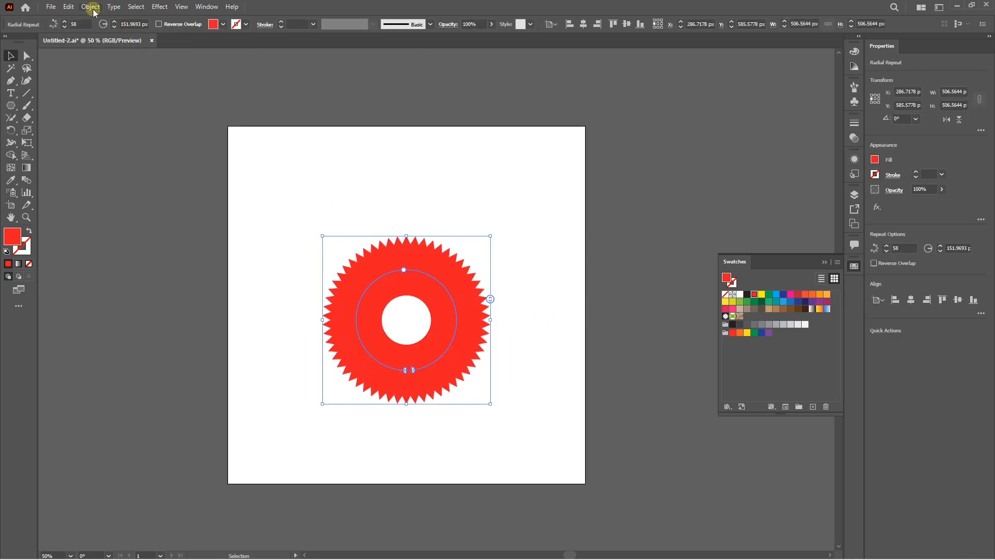
Step: Create a grid repeat from the red star ring and move it up and left across the artboard
click(93, 7)
mouse_move(125, 289)
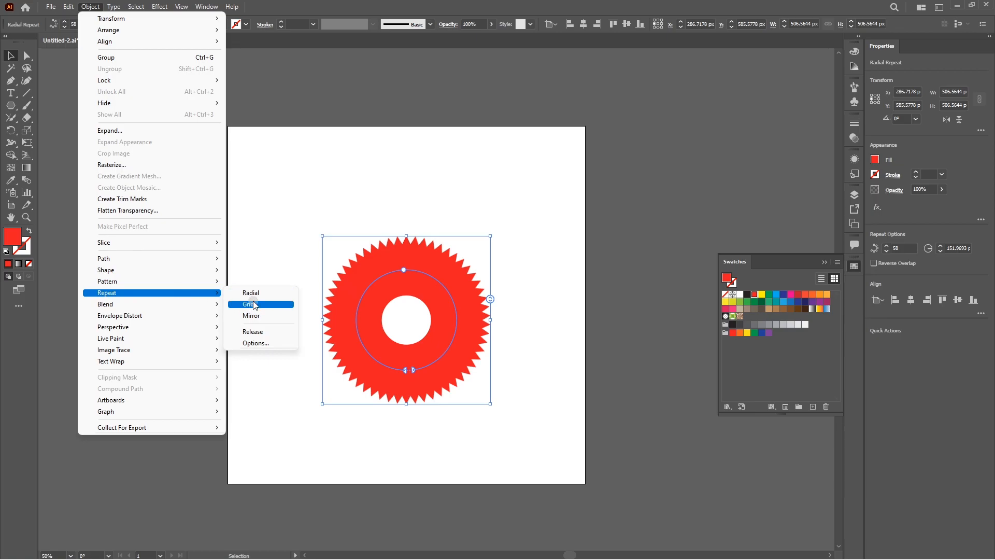
click(254, 305)
mouse_move(527, 306)
mouse_down()
mouse_move(474, 269)
mouse_move(391, 173)
mouse_up()
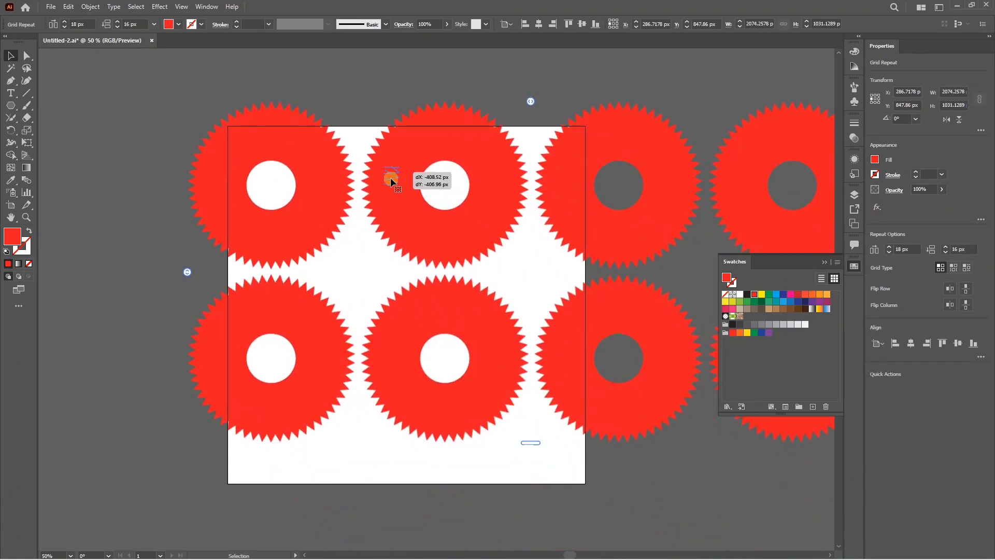
Step: Scale the grid repeat down onto the artboard and adjust its extent to four columns by four rows
scroll(351, 286, right, 1)
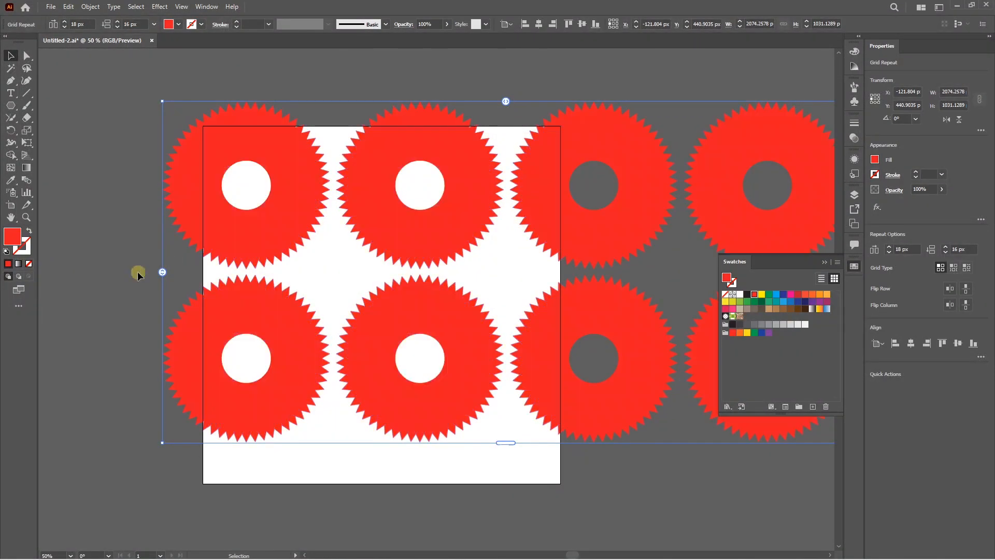
scroll(158, 311, right, 2)
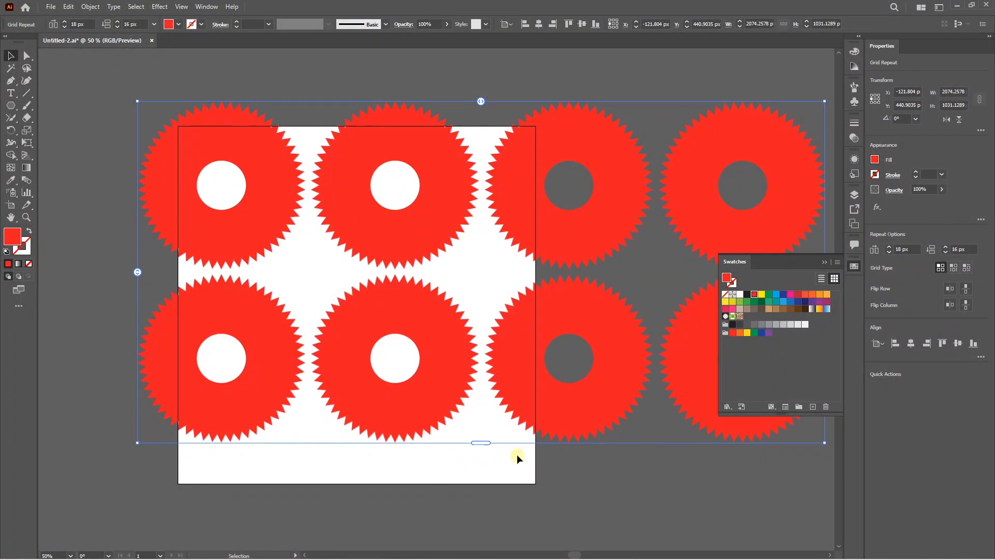
drag(826, 444, 457, 268)
drag(472, 210, 756, 205)
drag(359, 273, 368, 485)
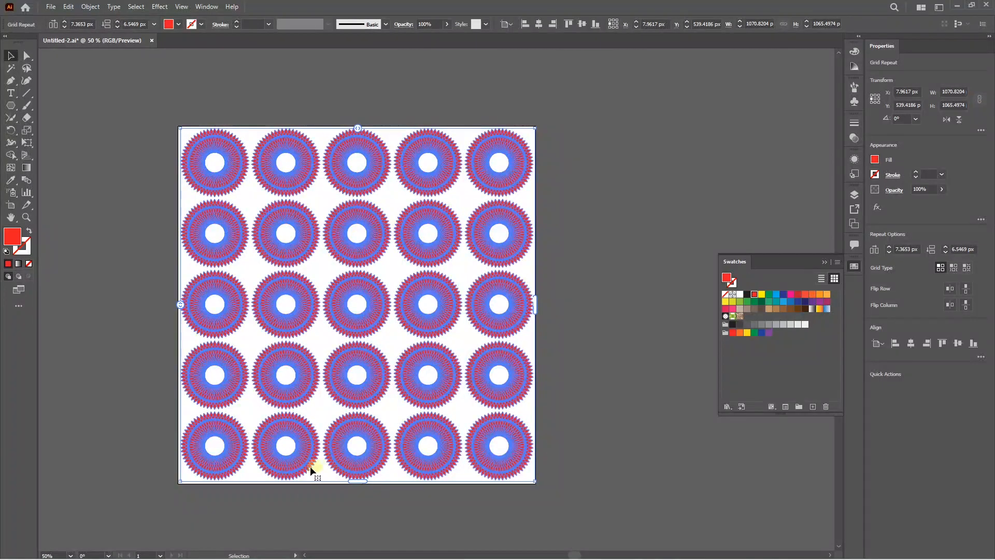
drag(357, 481, 360, 411)
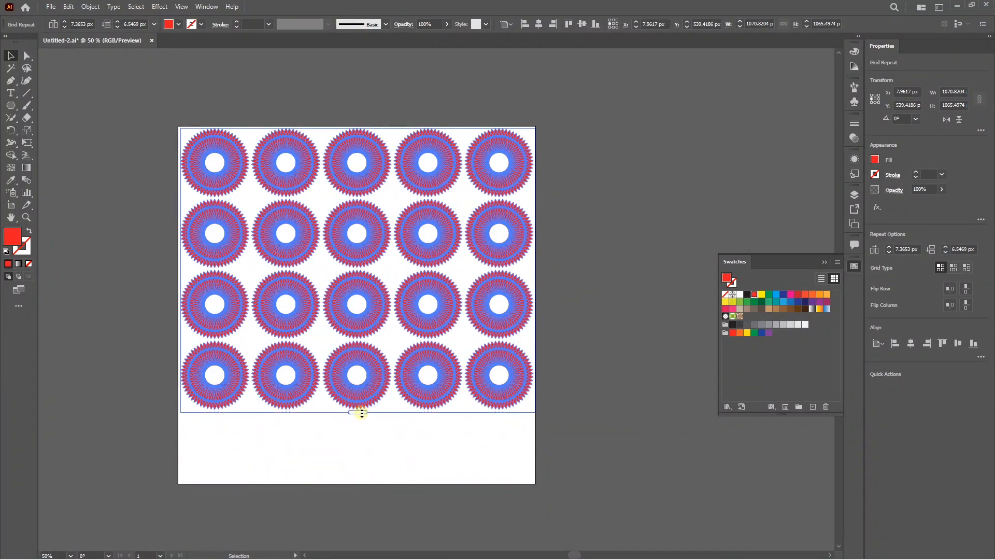
drag(526, 271, 463, 270)
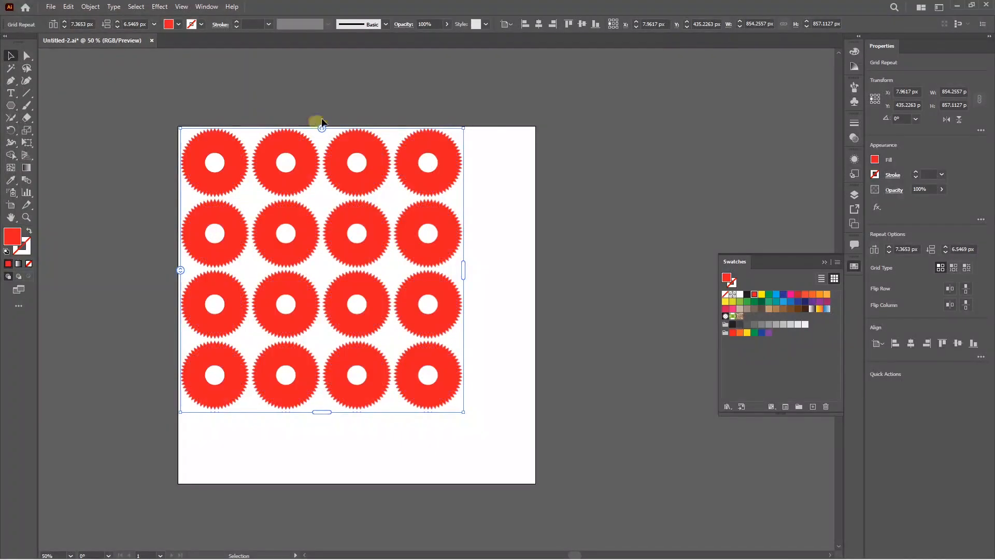
Step: Vary the grid repeat's spacing, trying about 172 px between columns and -116 px between rows, and settle on about 7.4 px and 4.7 px
drag(320, 126, 375, 135)
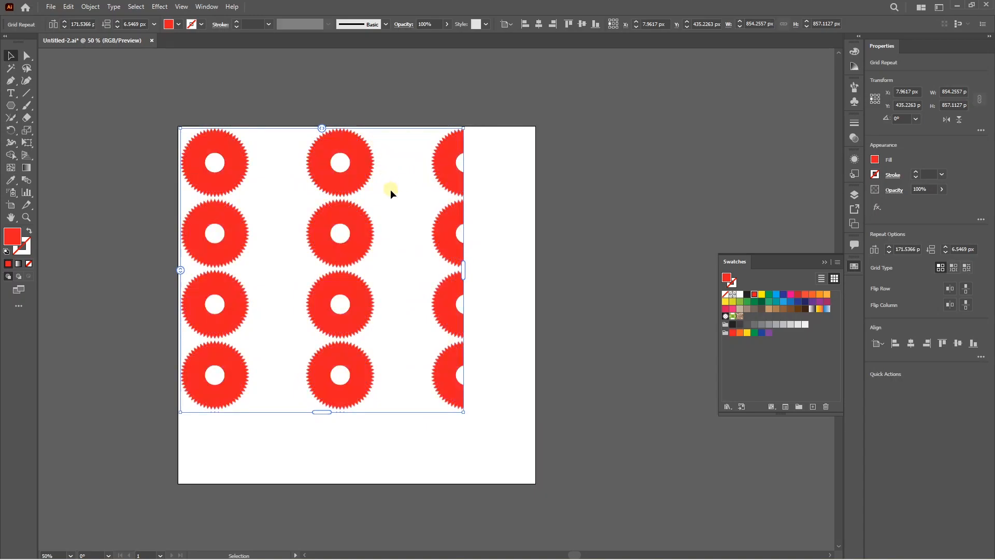
click(321, 129)
drag(178, 269, 190, 226)
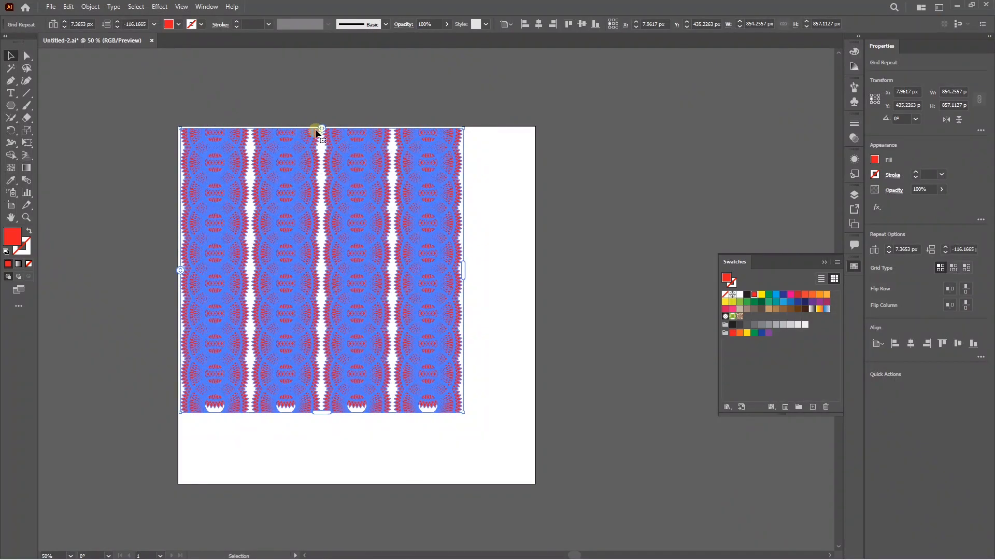
drag(321, 126, 294, 129)
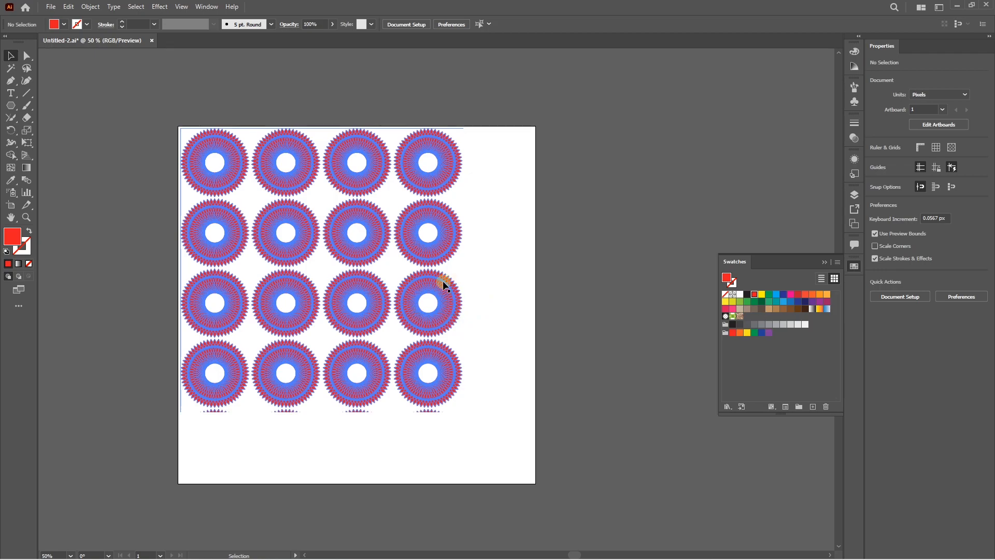
Step: Expand the grid repeat's object and fill
click(442, 281)
click(90, 6)
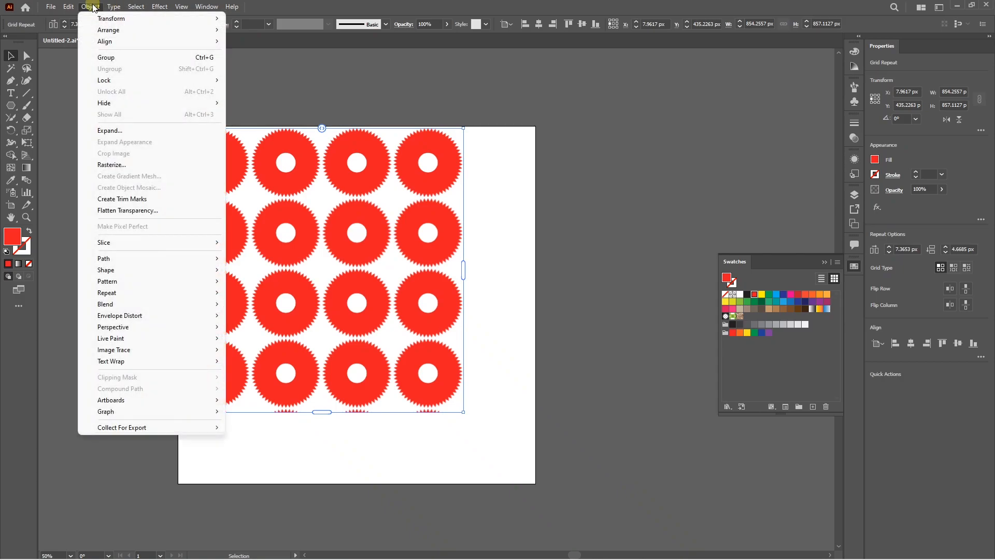
click(110, 131)
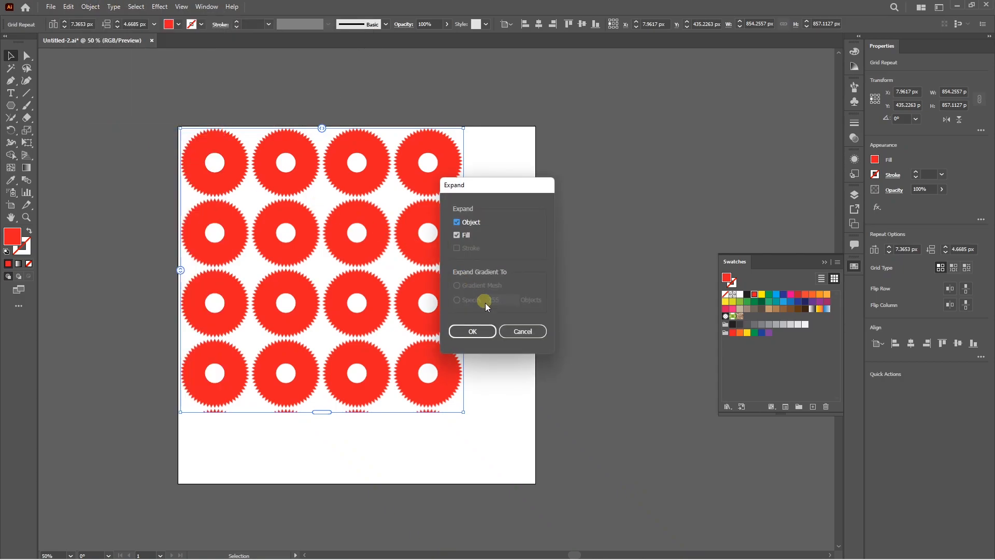
click(469, 331)
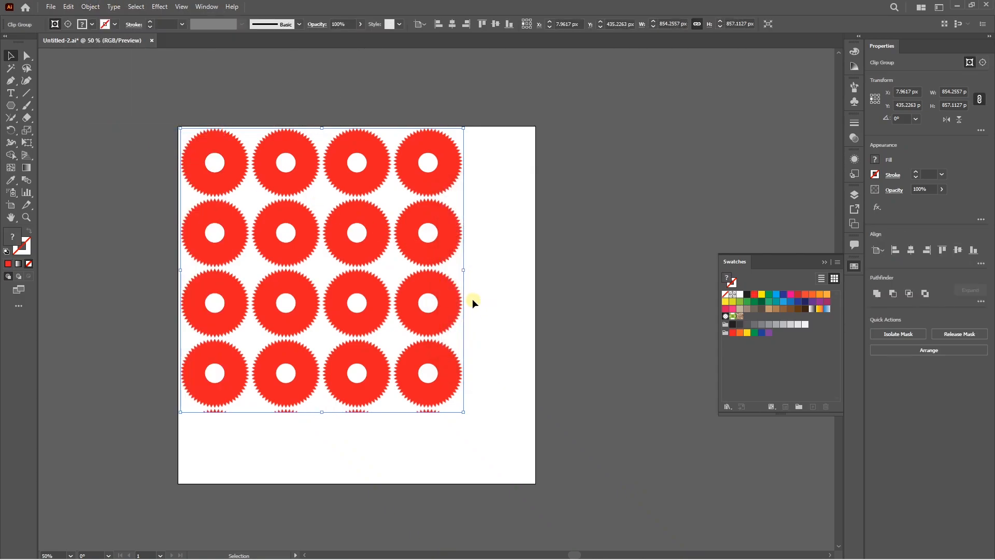
Step: Release the clipping mask on the expanded ring grid and deselect the artwork
right_click(450, 298)
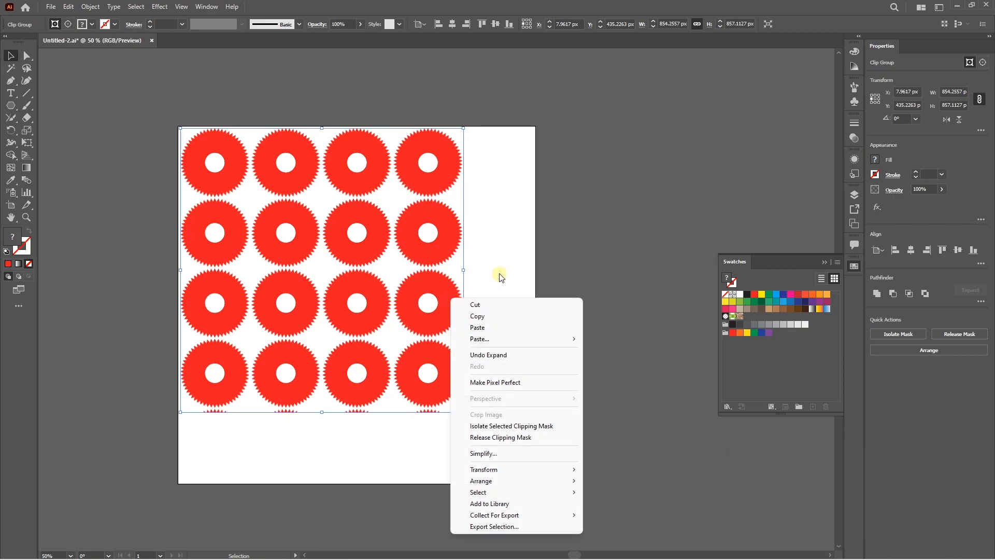
click(499, 277)
right_click(444, 288)
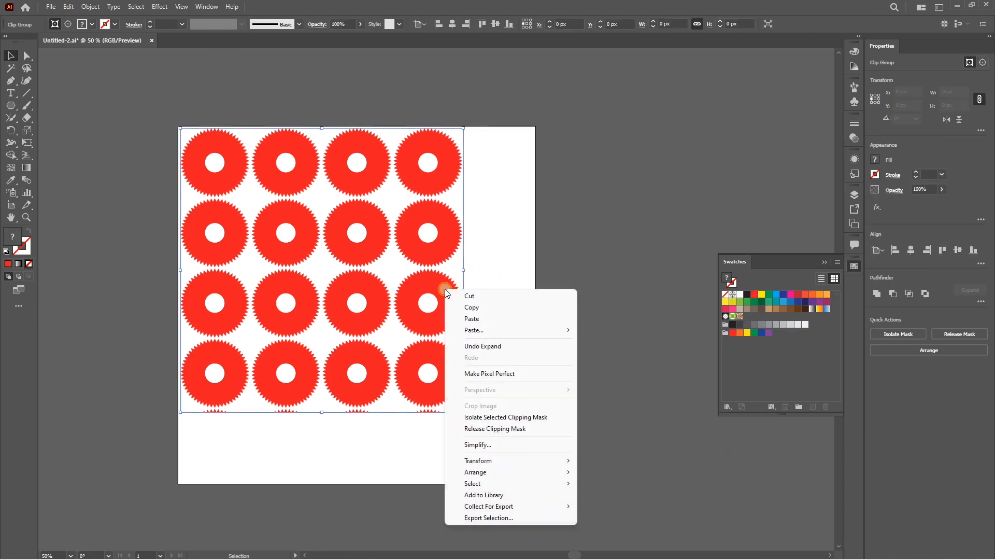
click(496, 429)
click(509, 357)
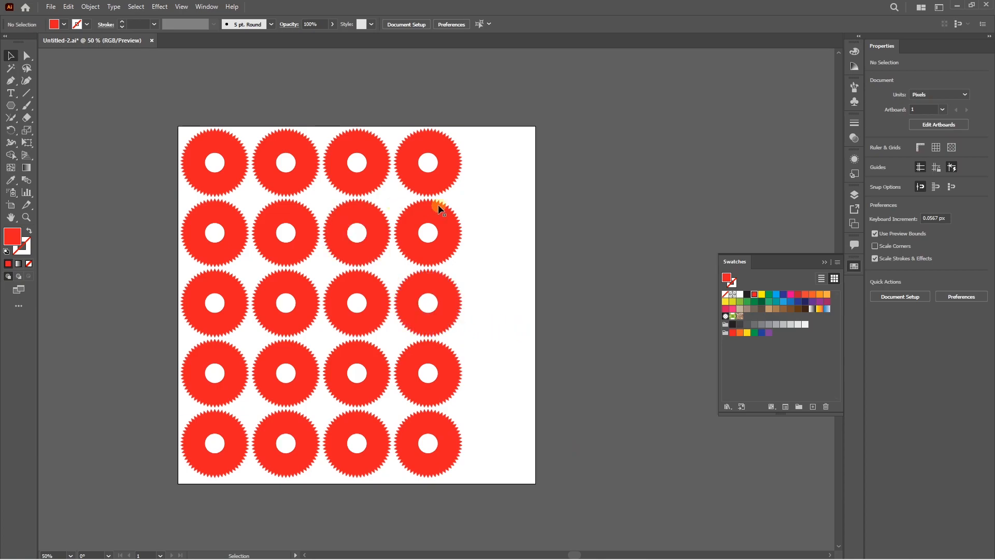
Step: Ungroup the released ring grid into individual rings and clear the selection
click(435, 284)
right_click(446, 300)
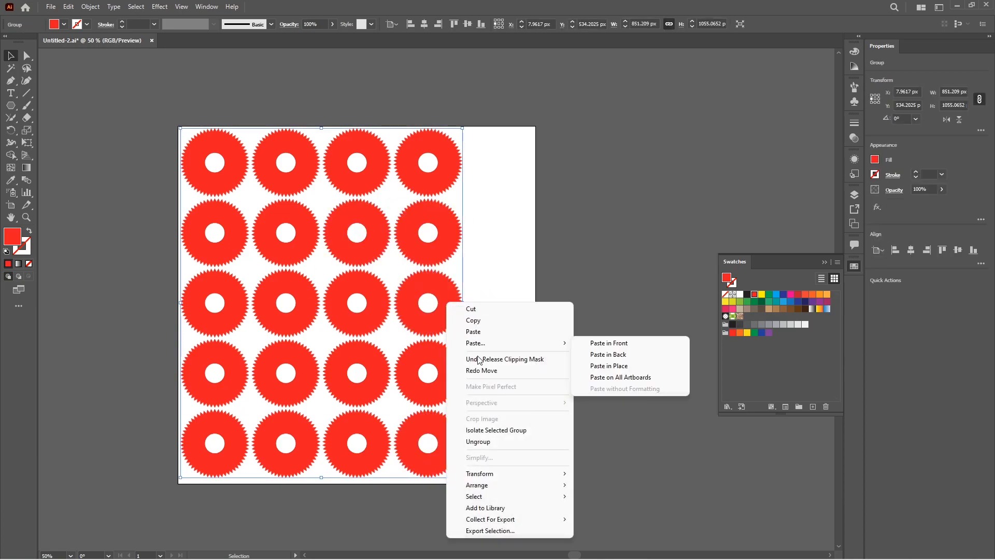
click(484, 441)
click(484, 413)
Step: Move three rings individually out of the grid's last column and give two of them different swatch fills
drag(460, 318, 579, 349)
drag(460, 231, 487, 223)
drag(442, 160, 523, 173)
click(571, 315)
click(769, 302)
click(489, 231)
click(794, 311)
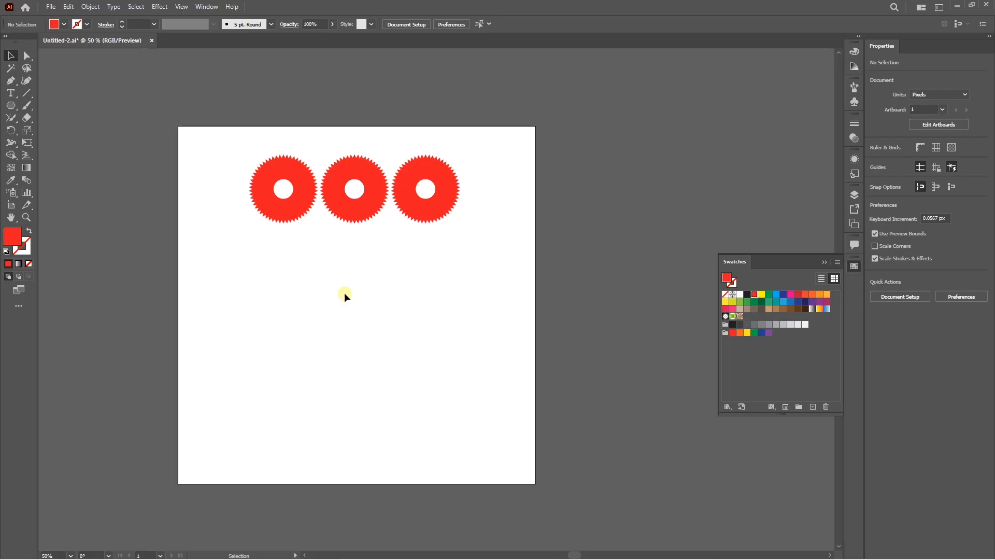
Step: Create a mirror repeat from the row of three red rings
drag(253, 141, 478, 251)
click(90, 6)
mouse_move(148, 294)
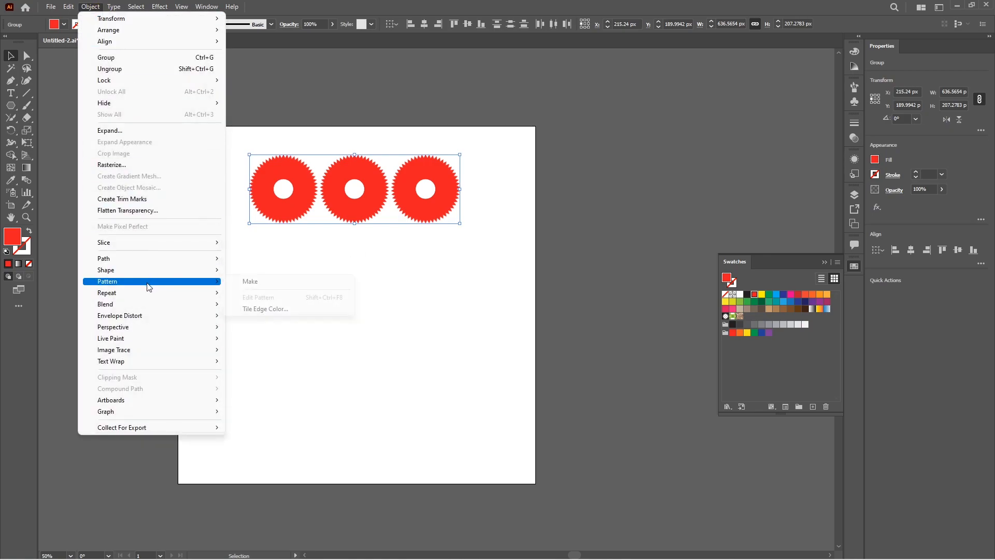
click(251, 316)
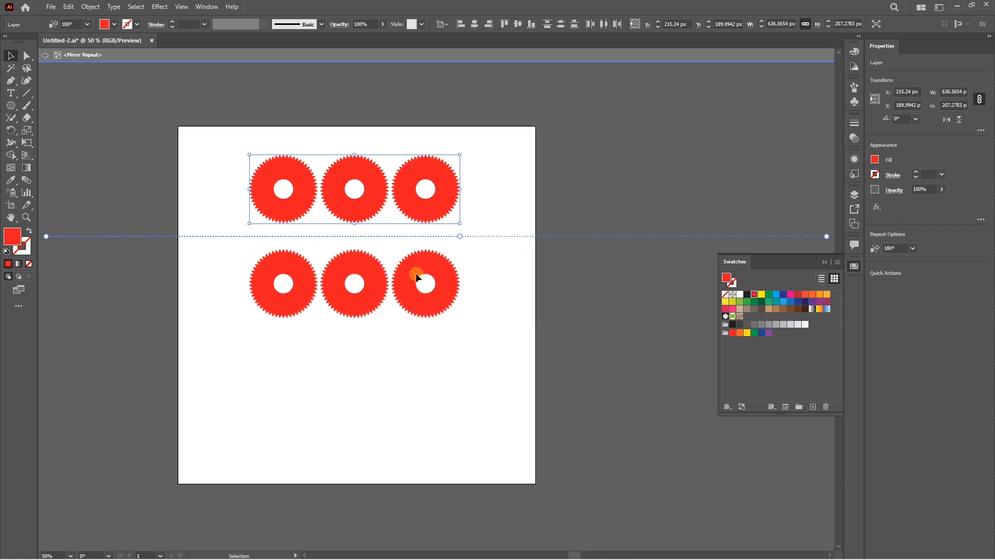
Step: Reposition the source rings above the mirror axis and recolor the middle one green
drag(425, 219, 424, 179)
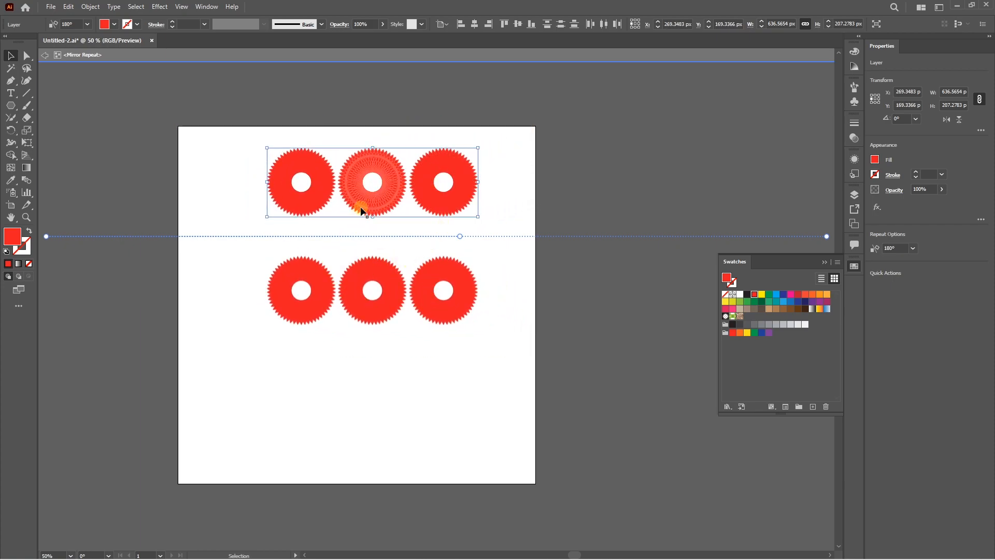
drag(360, 204, 382, 186)
click(746, 301)
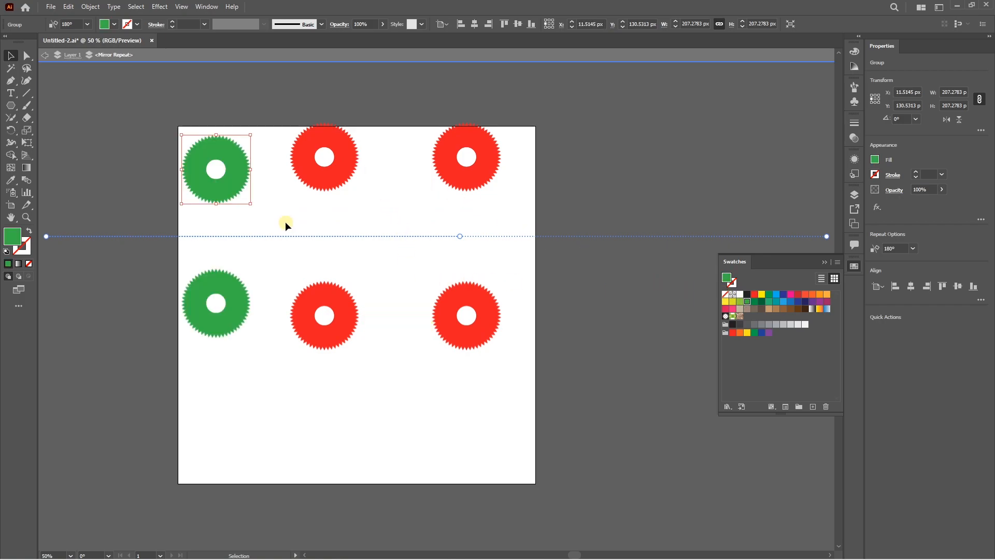
Step: Draw a curved two-lobed green shape along the mirror axis with the Pen tool and leave isolation mode
key(p)
click(280, 237)
drag(360, 221, 426, 220)
click(369, 235)
click(444, 236)
key(v)
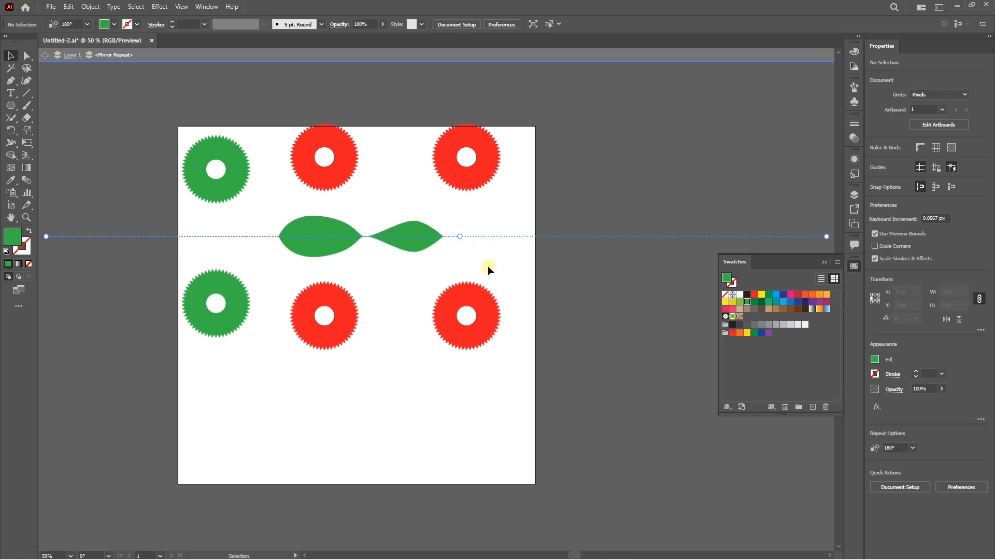
double_click(553, 279)
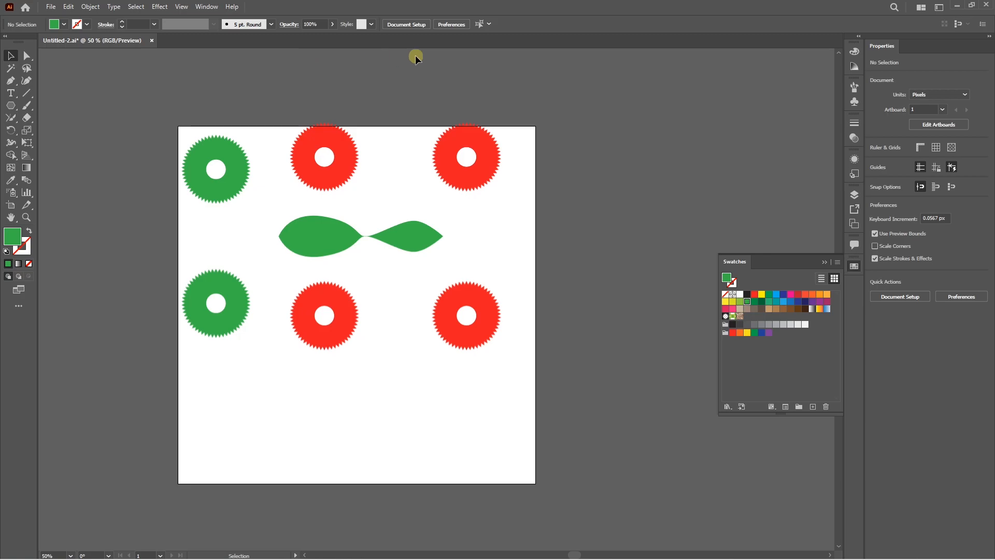
Step: Expand the mirror repeat's object and fill
click(340, 230)
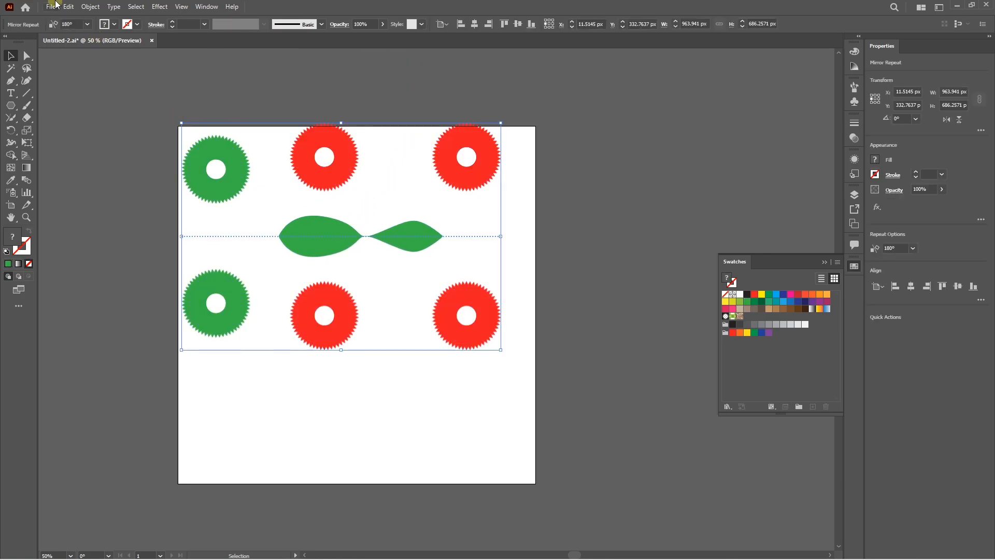
click(89, 7)
click(125, 134)
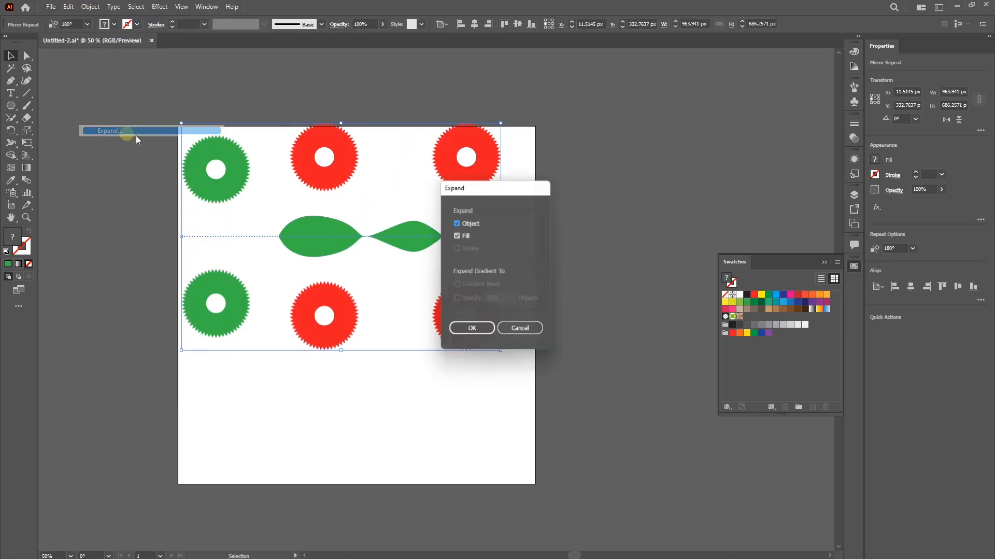
click(472, 331)
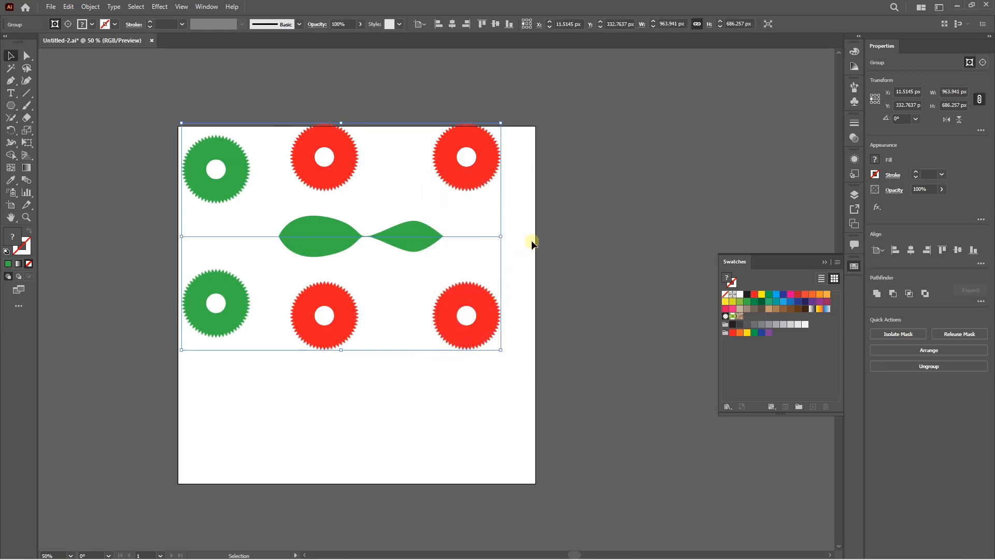
Step: Ungroup the expanded mirror artwork, move its lower half to the right, and ungroup that half
right_click(409, 233)
click(450, 359)
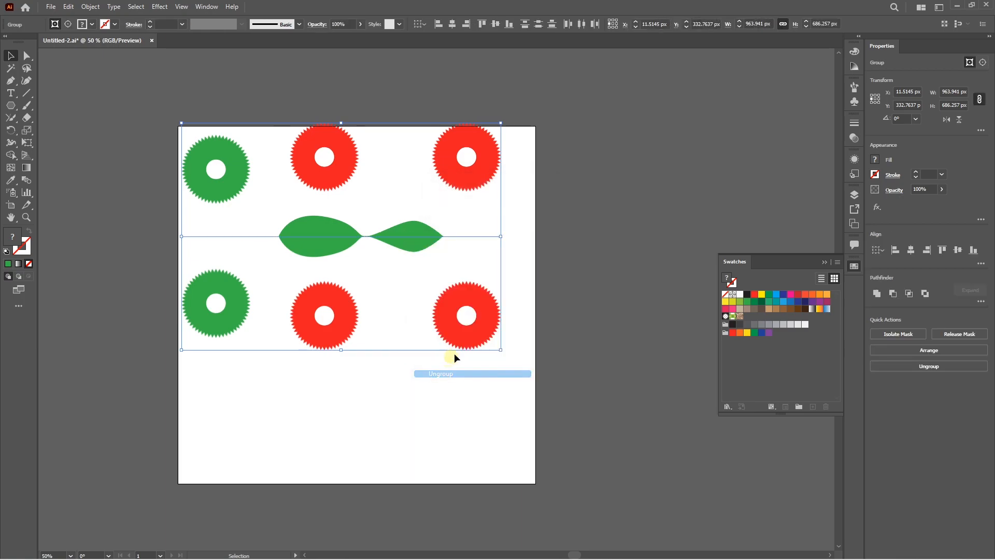
drag(401, 235, 528, 258)
right_click(422, 257)
click(473, 399)
Step: Move the lower half's middle red ring to the right, shift the neighboring ring, and undo the last move
click(356, 307)
drag(344, 343, 417, 340)
drag(460, 329, 443, 353)
key(ctrl+z)
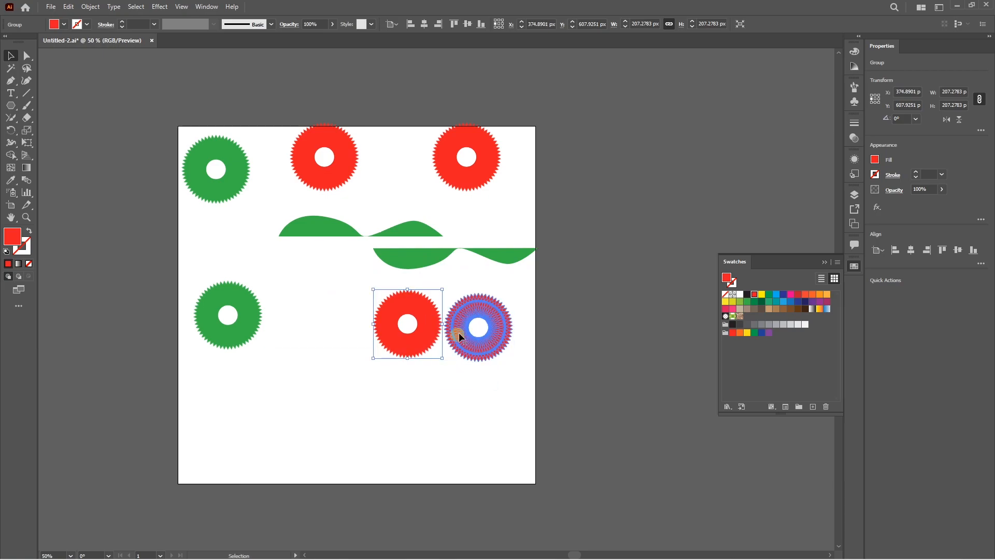